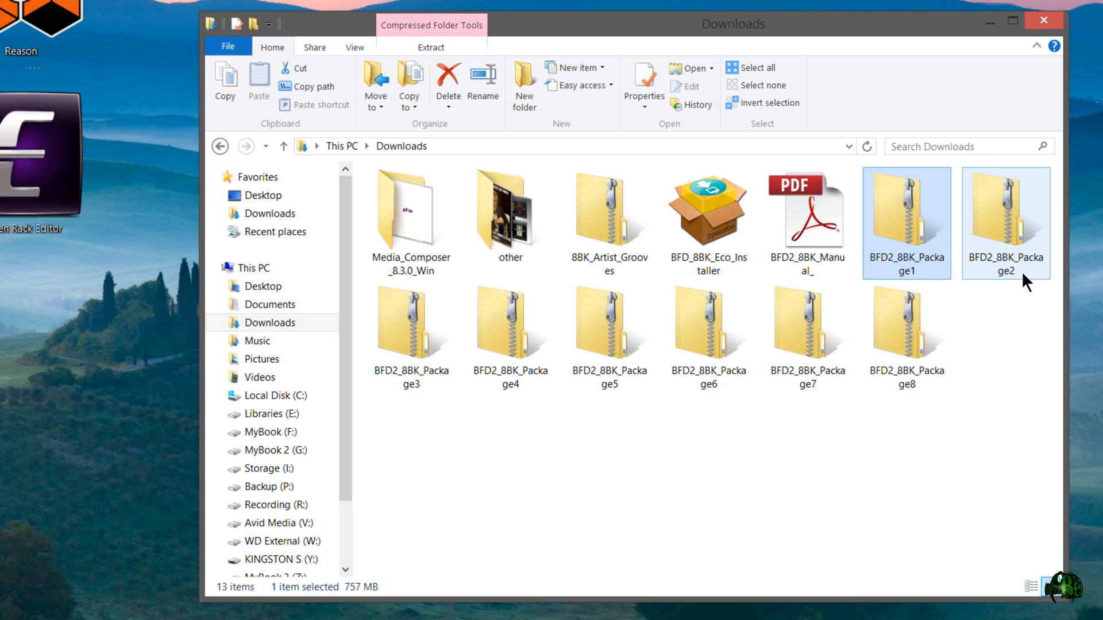
- Examine the downloaded BFD2_8BK package archives, the Eco installer and the Artist Grooves archive in the Downloads folder
click(903, 374)
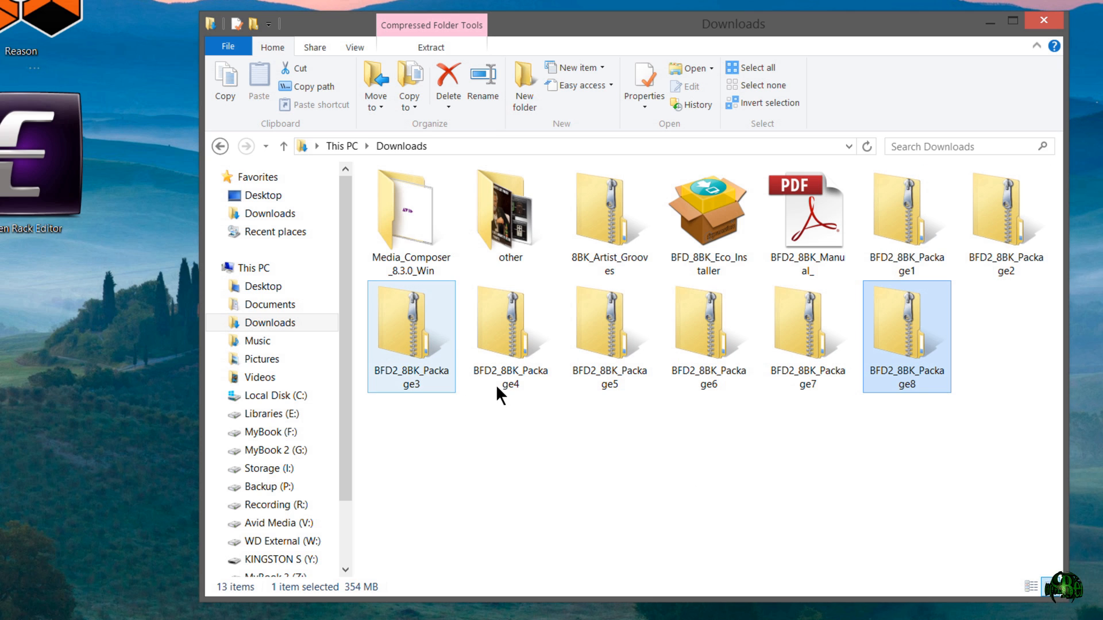
click(721, 232)
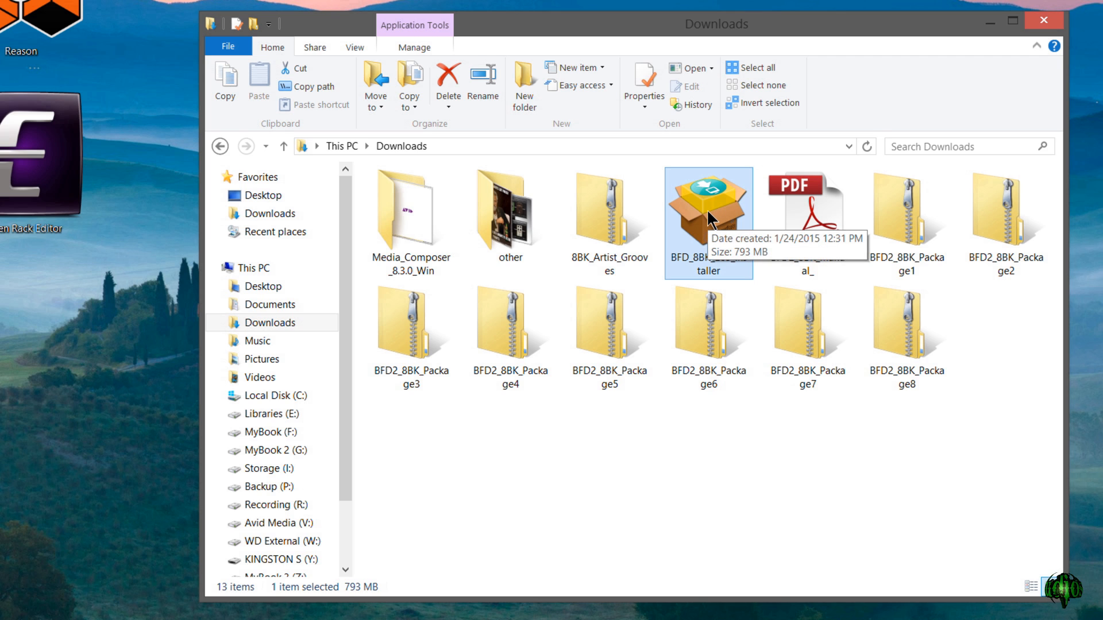
click(607, 233)
click(902, 205)
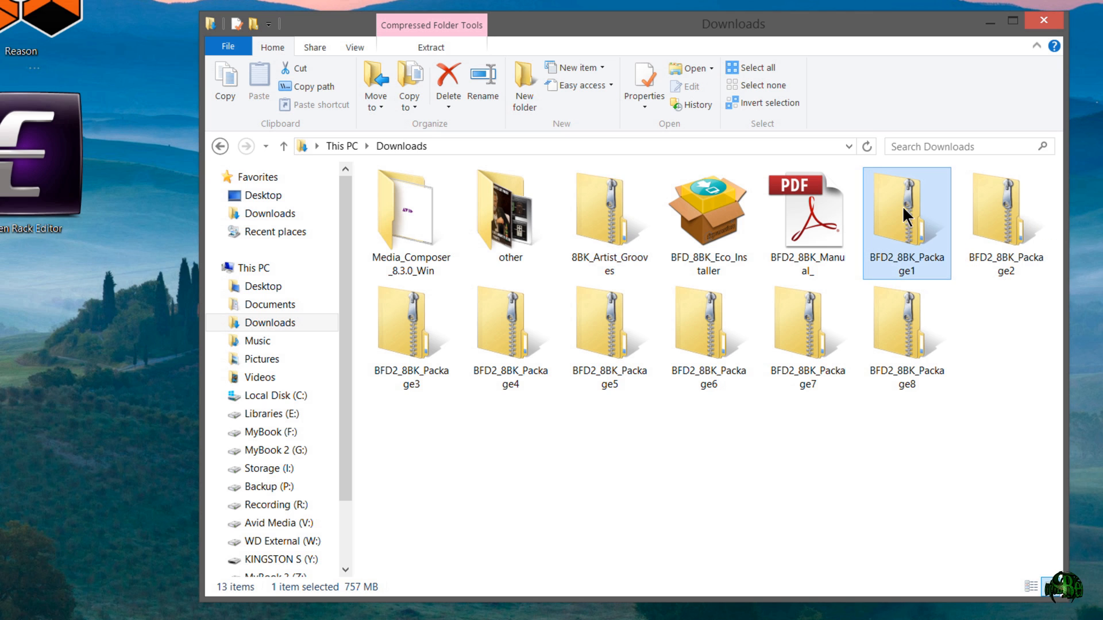
shift+click(922, 310)
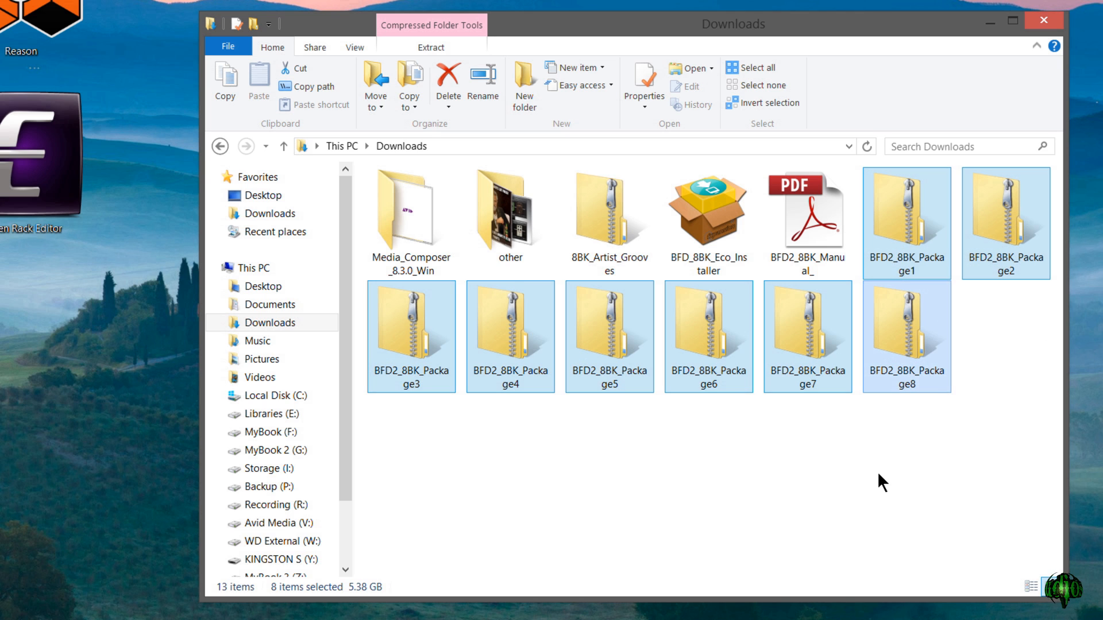
click(878, 475)
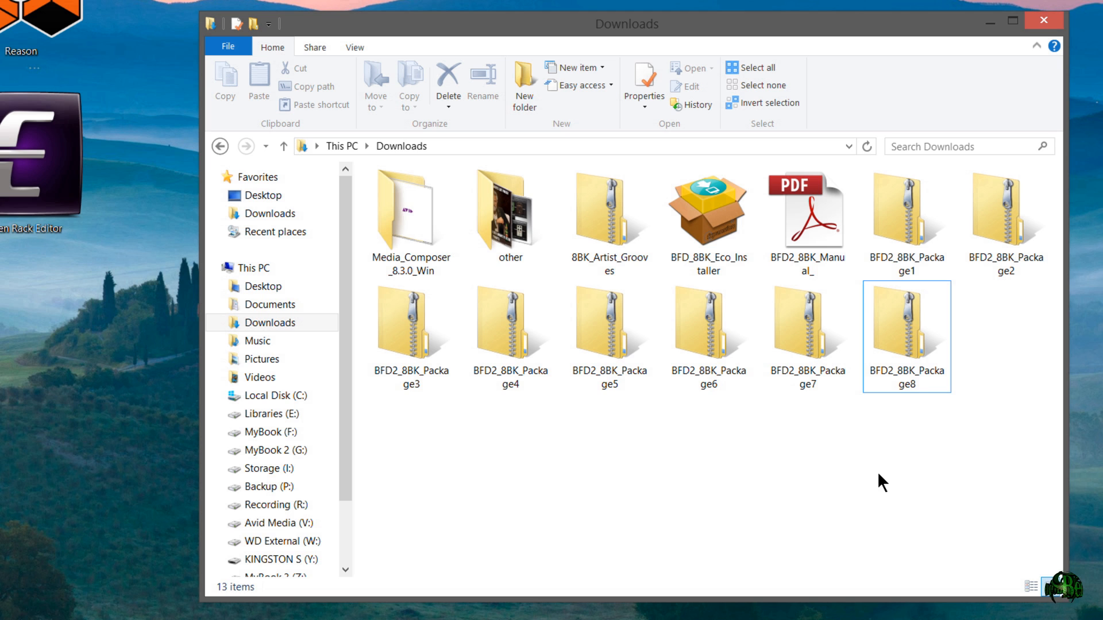
- Extract the BFD2_8BK_Package1 archive into its own folder in Downloads
right_click(908, 206)
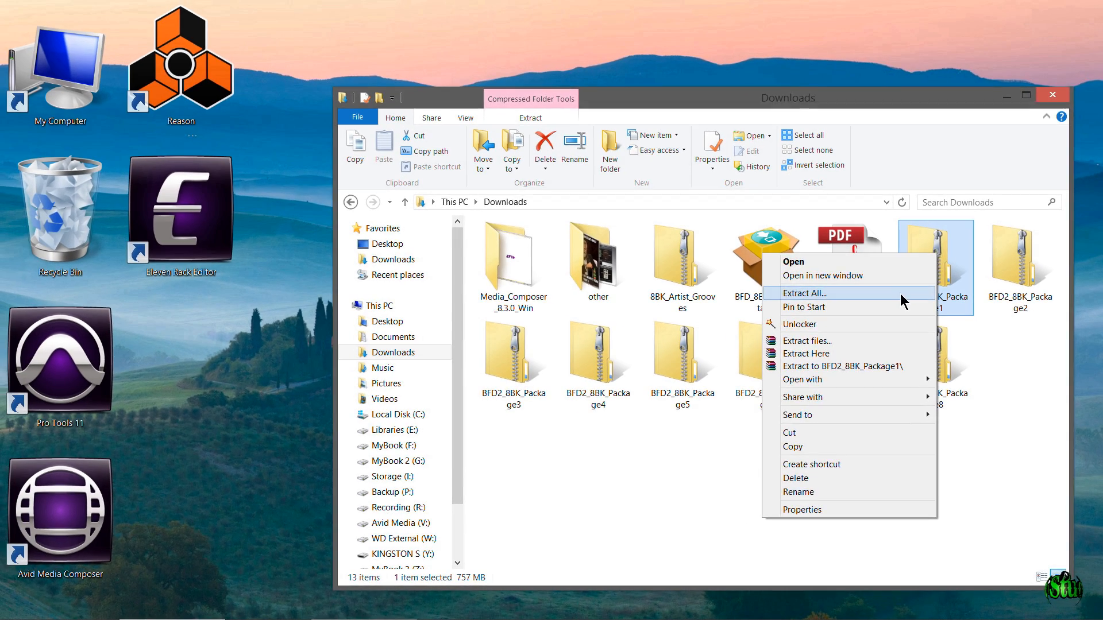
click(895, 285)
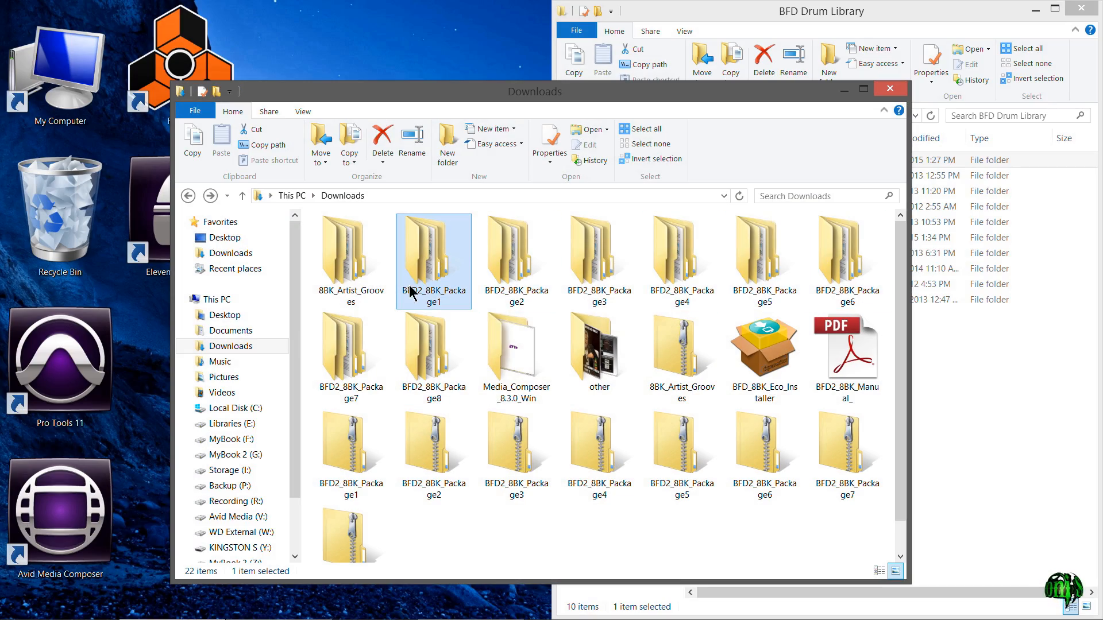
- Check the extracted package folders and the BFD 8BitKit folder in the BFD Drum Library window, and close that window
click(419, 346)
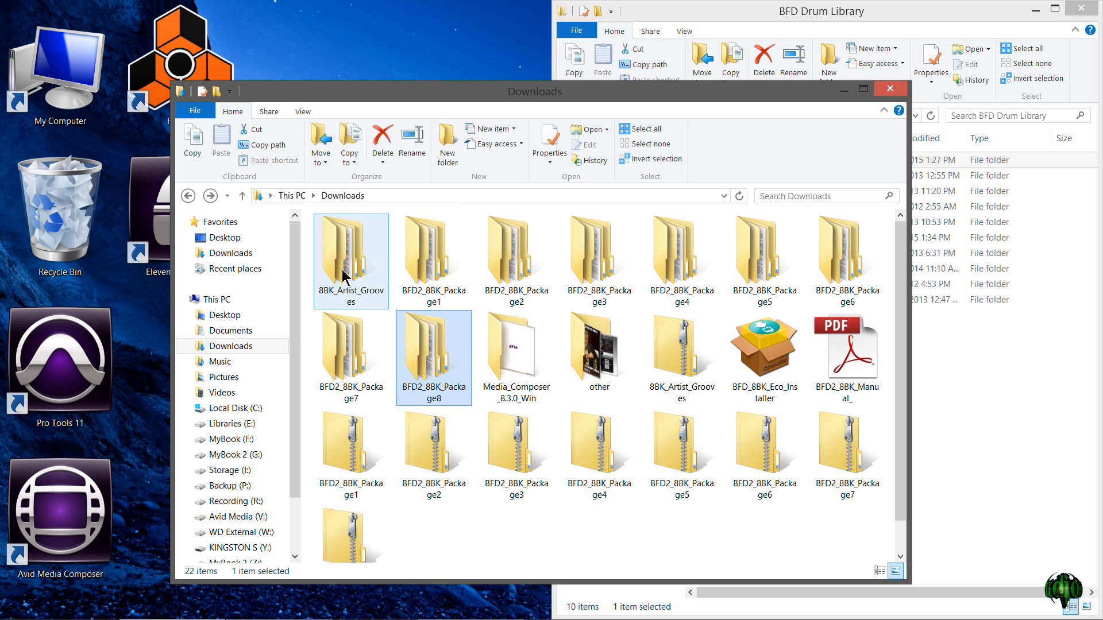
click(345, 276)
click(432, 261)
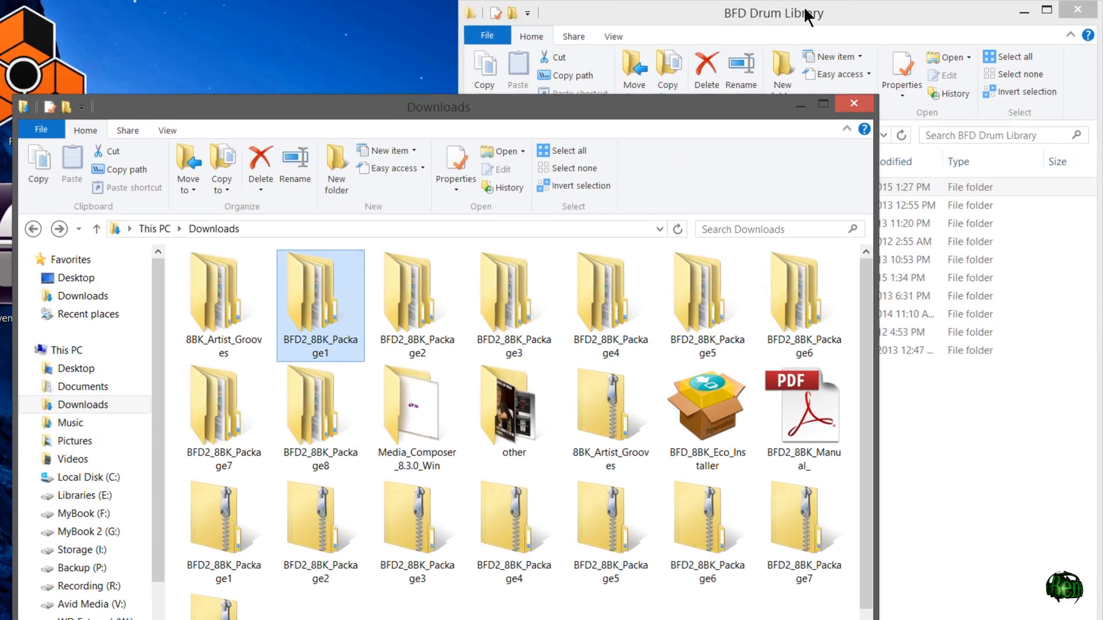
click(805, 12)
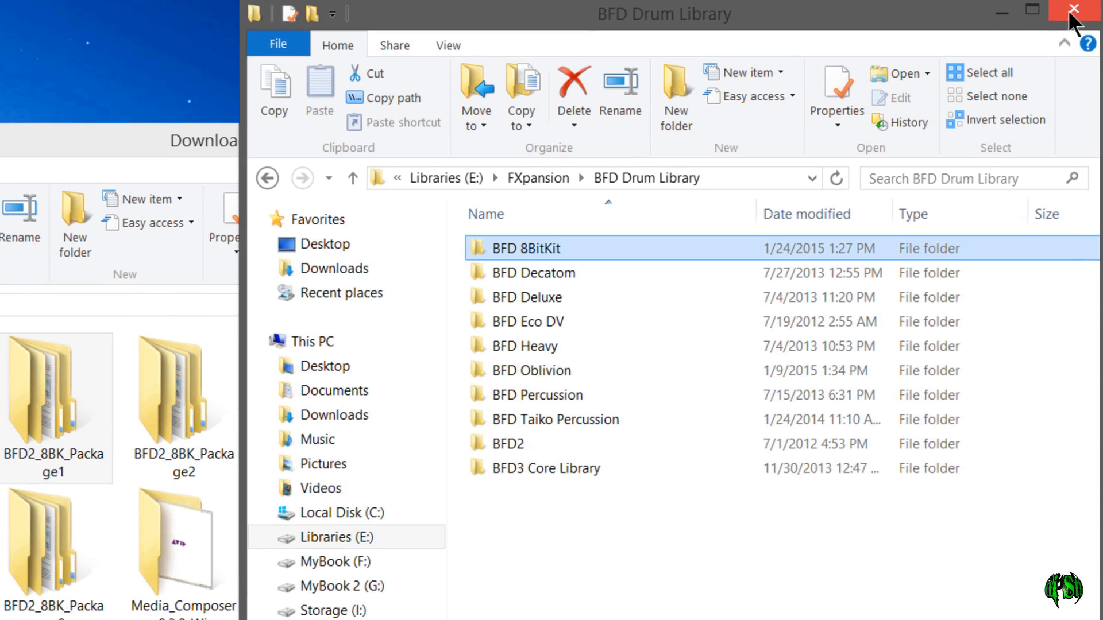
click(1072, 10)
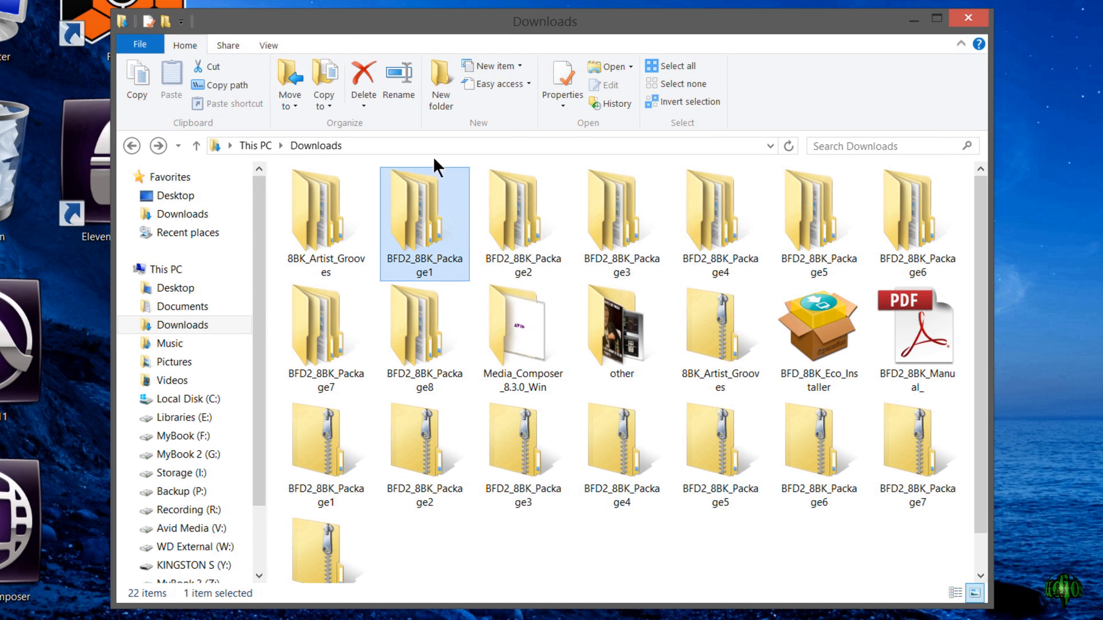
- Open the nested BFD2_8BK_Package1 folder and run 8BitKit Installer WIN
double_click(429, 237)
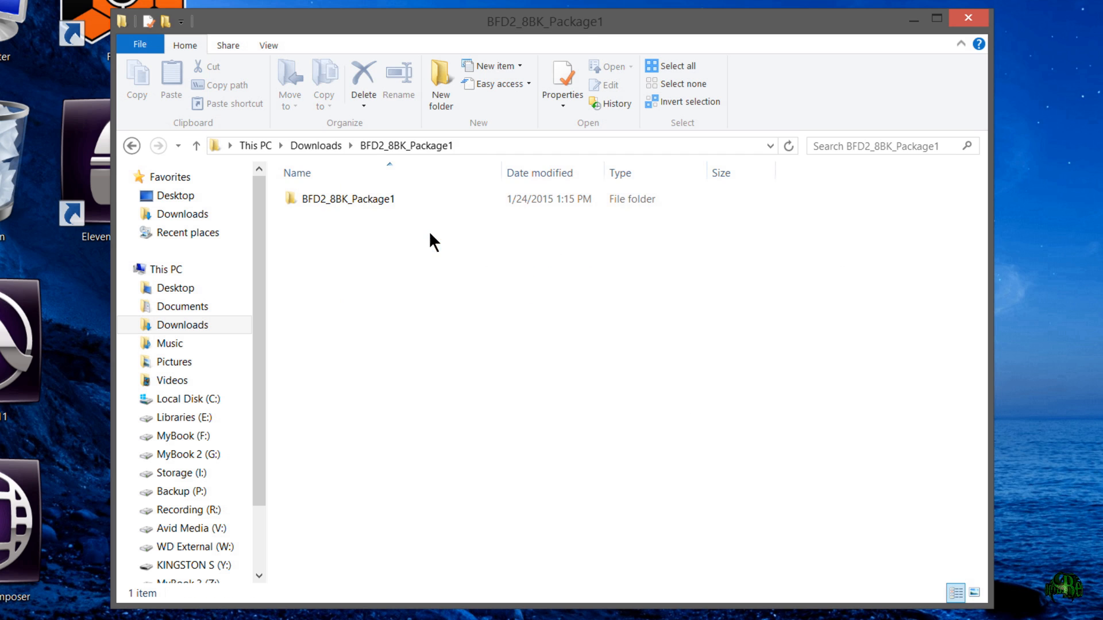
double_click(378, 199)
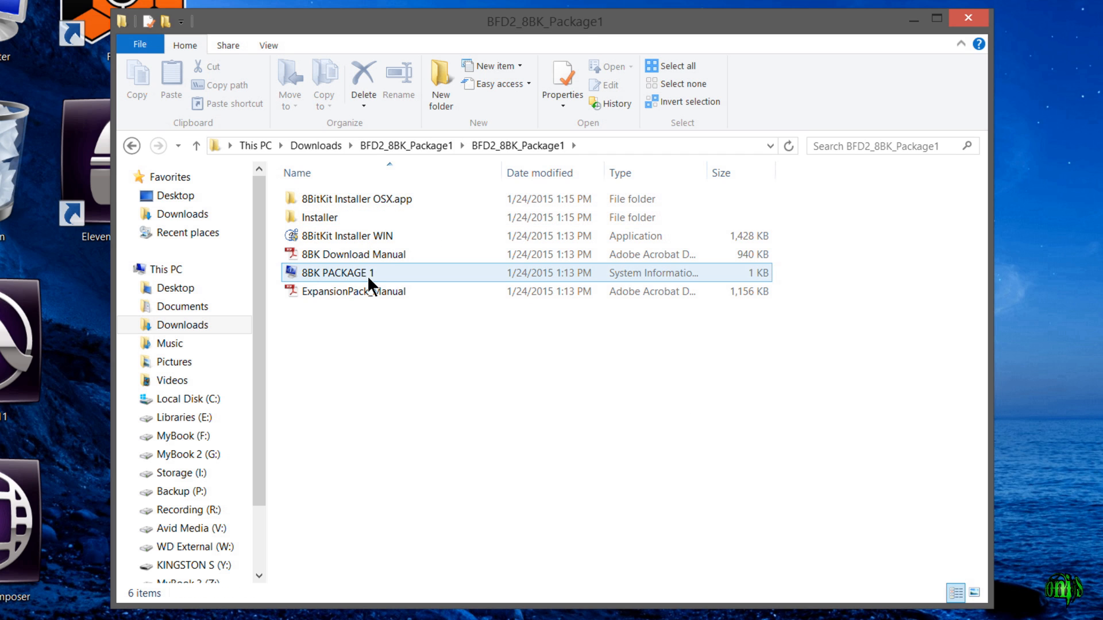
double_click(362, 235)
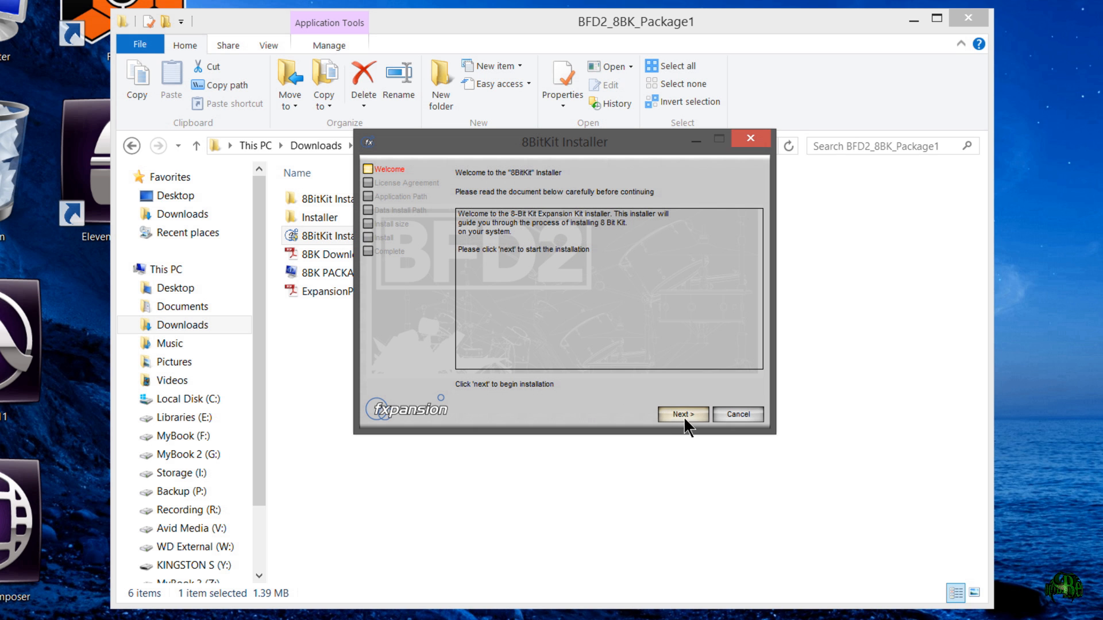
- Accept the license agreement and keep C:\Program Files (x86)\FXpansion\BFD2 as the application path
click(683, 416)
click(609, 389)
click(695, 414)
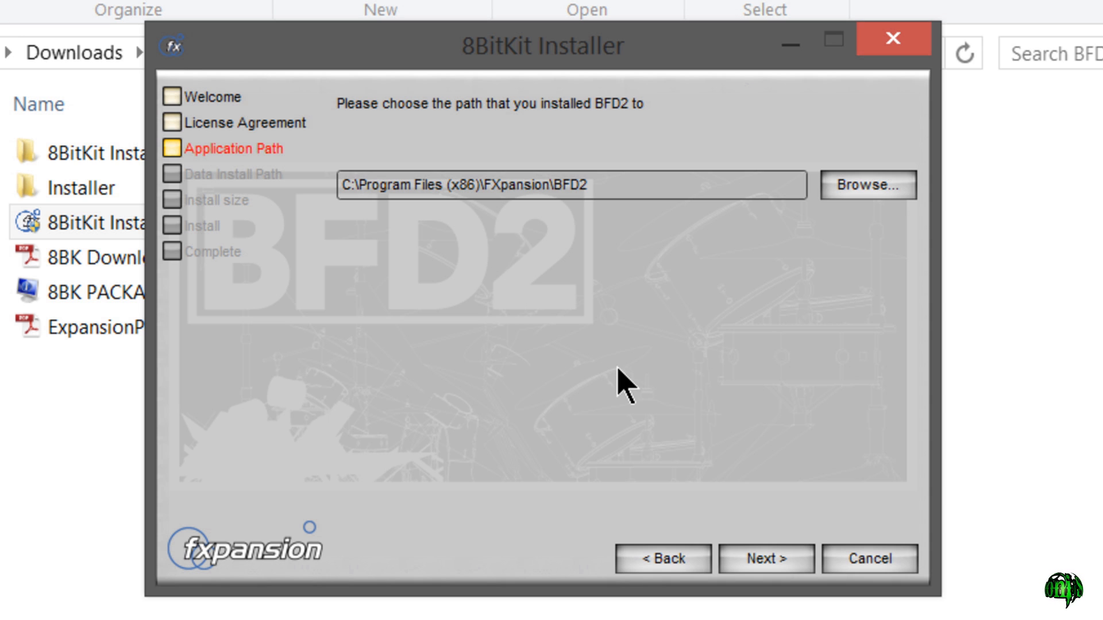
click(744, 557)
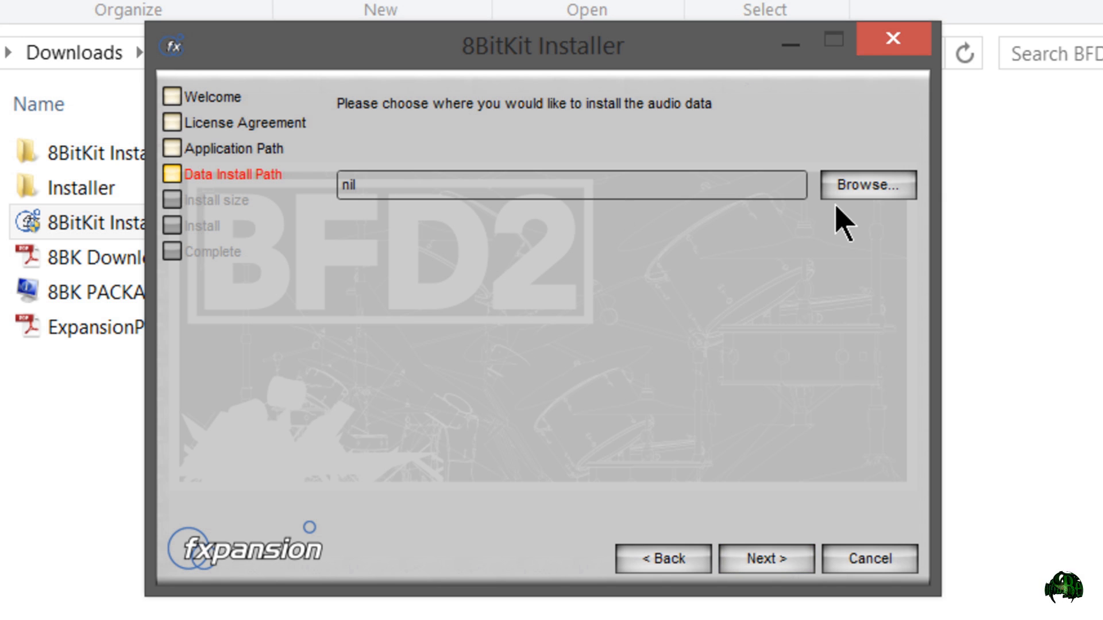
- Set the audio data install path to E:\FXpansion\BFD Drum Library\BFD 8BitKit
click(883, 197)
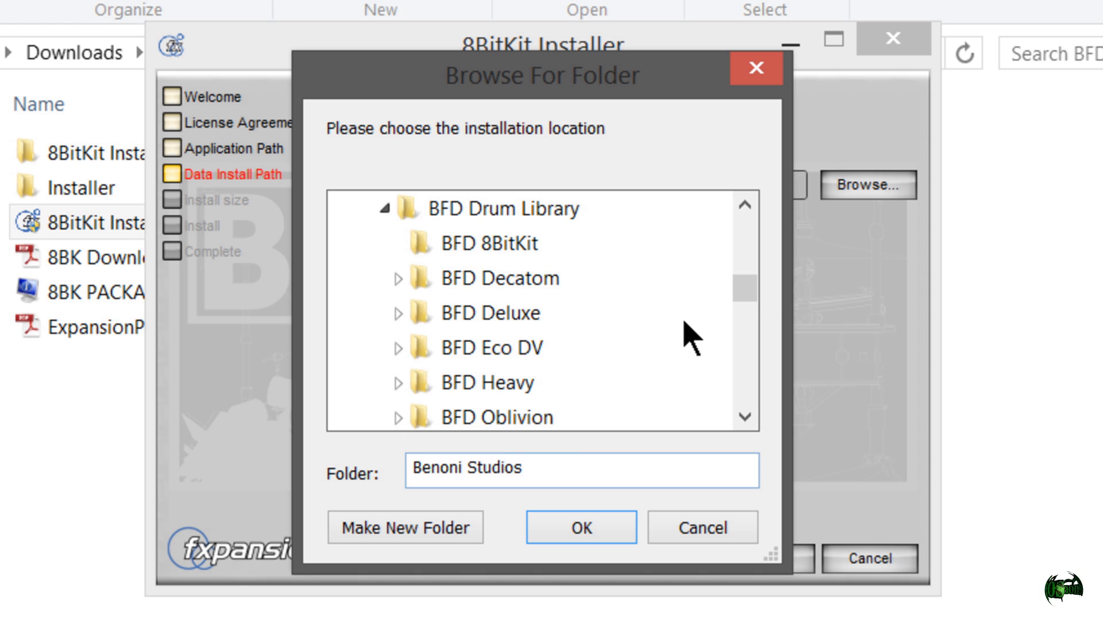
click(488, 243)
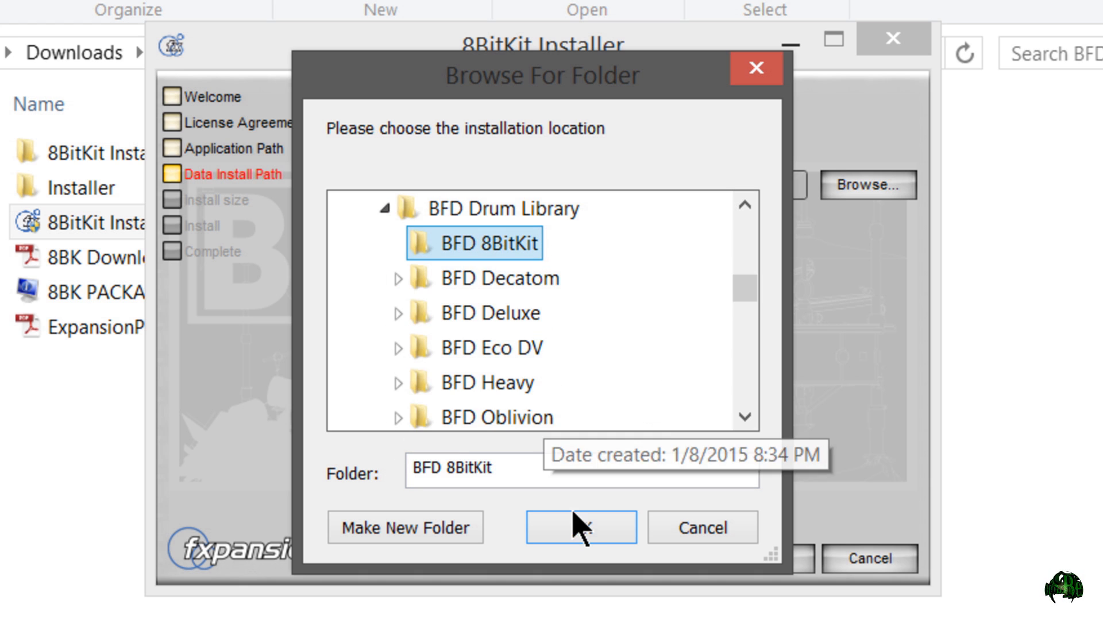
click(577, 528)
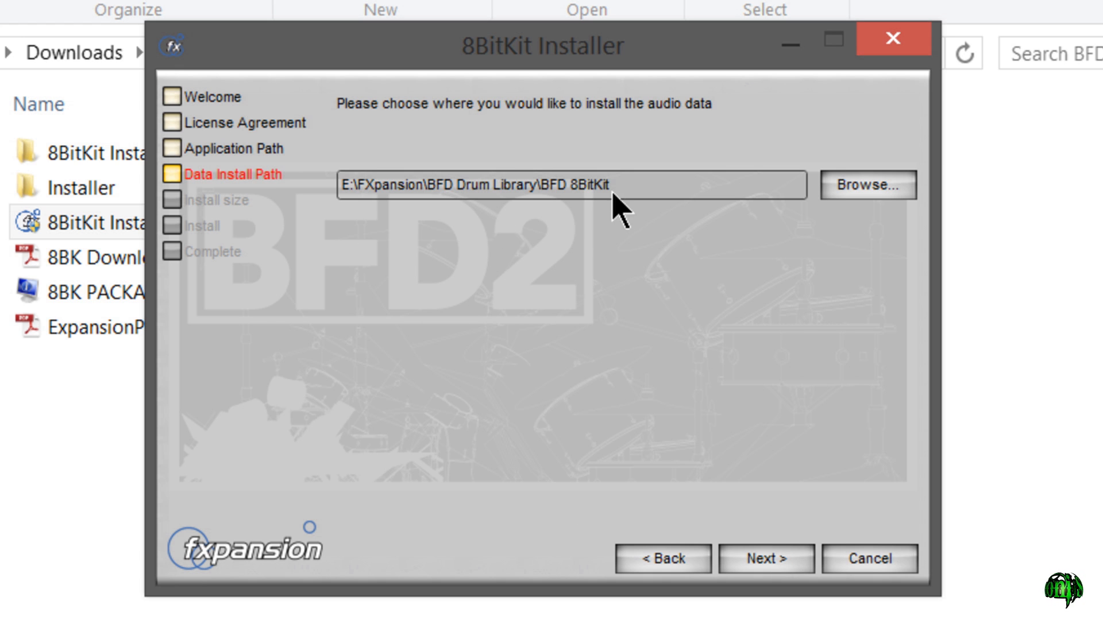
- Install the first package at the Full size and close the finished installer
click(770, 563)
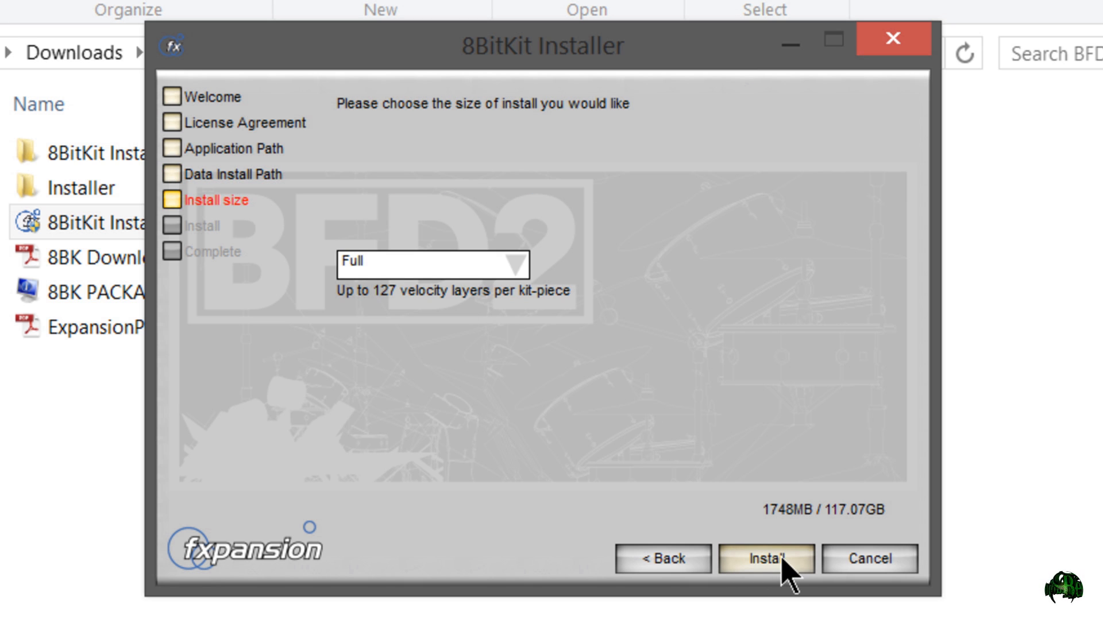
click(782, 561)
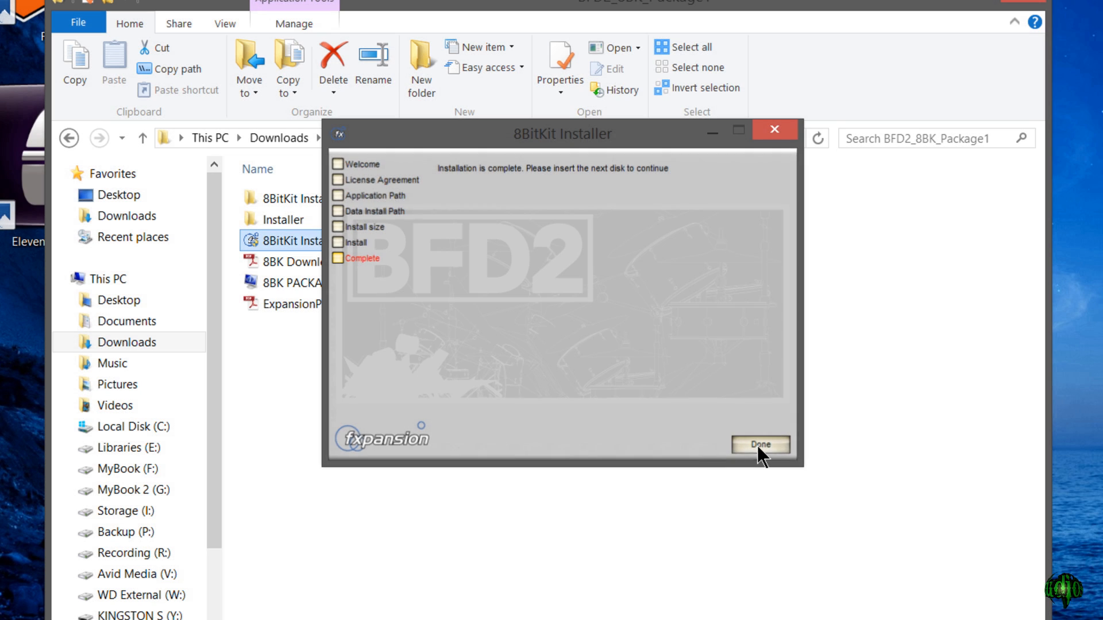
click(757, 445)
- Return to Downloads and run 8BitKit Installer WIN from the nested BFD2_8BK_Package2 folder
click(69, 138)
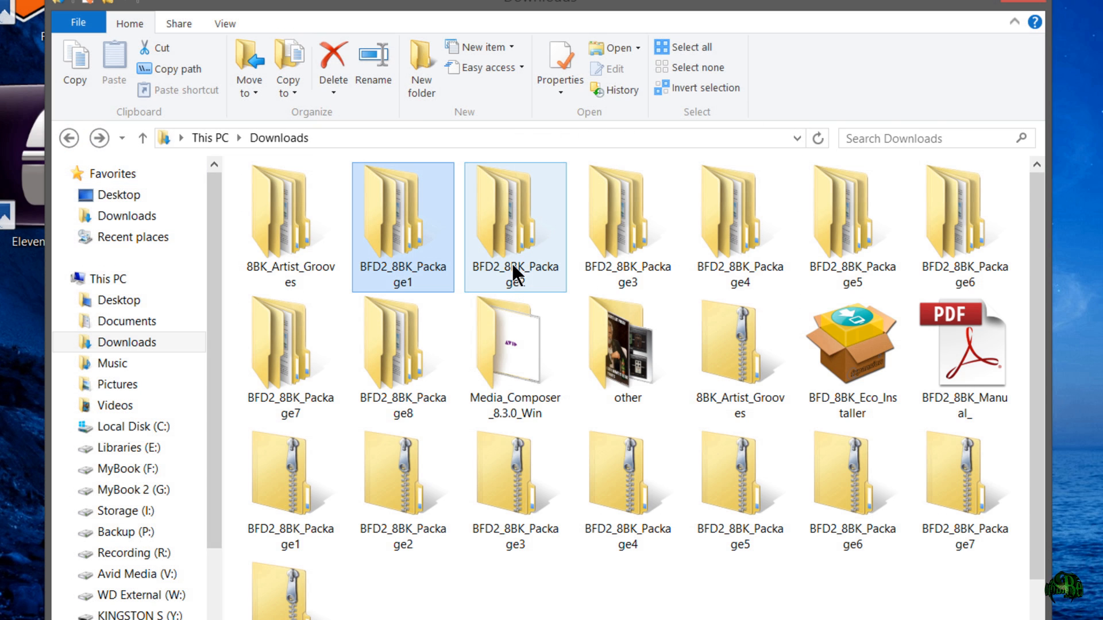
double_click(512, 257)
click(372, 201)
double_click(372, 201)
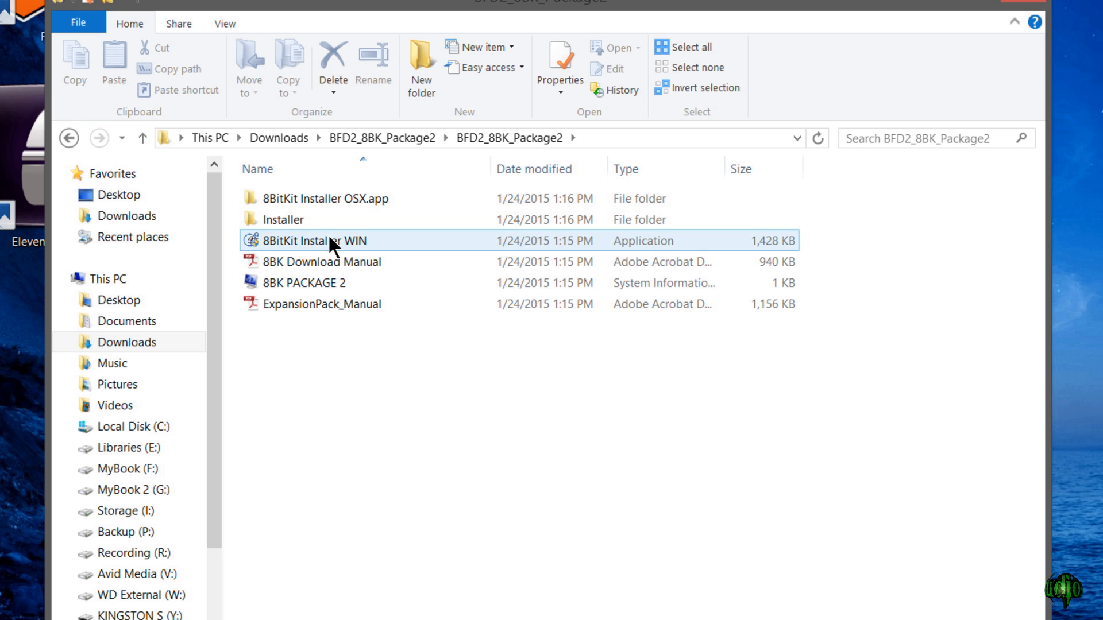
double_click(355, 241)
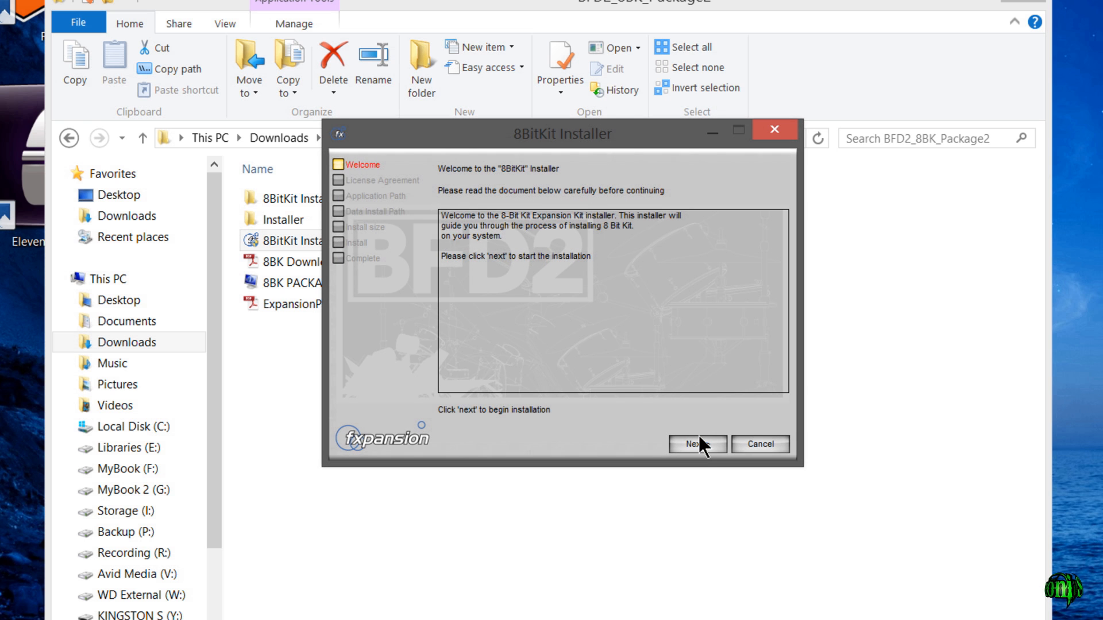
- Install the second package at the Full size, accepting the license and keeping the existing BFD2 application path and BFD 8BitKit data path
click(701, 444)
click(624, 408)
click(696, 445)
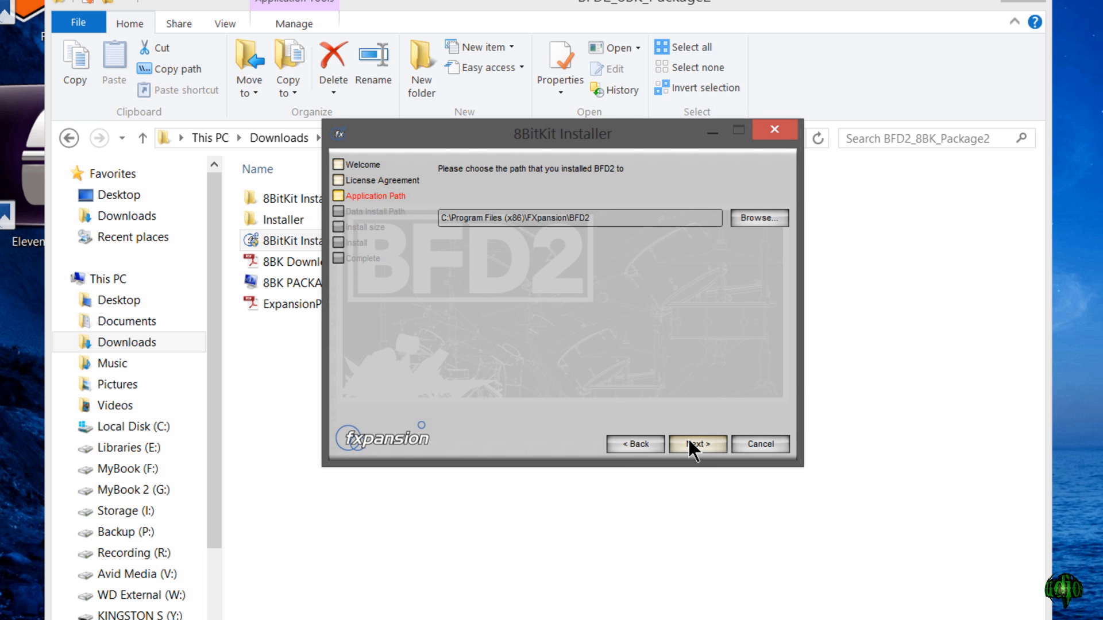
click(695, 446)
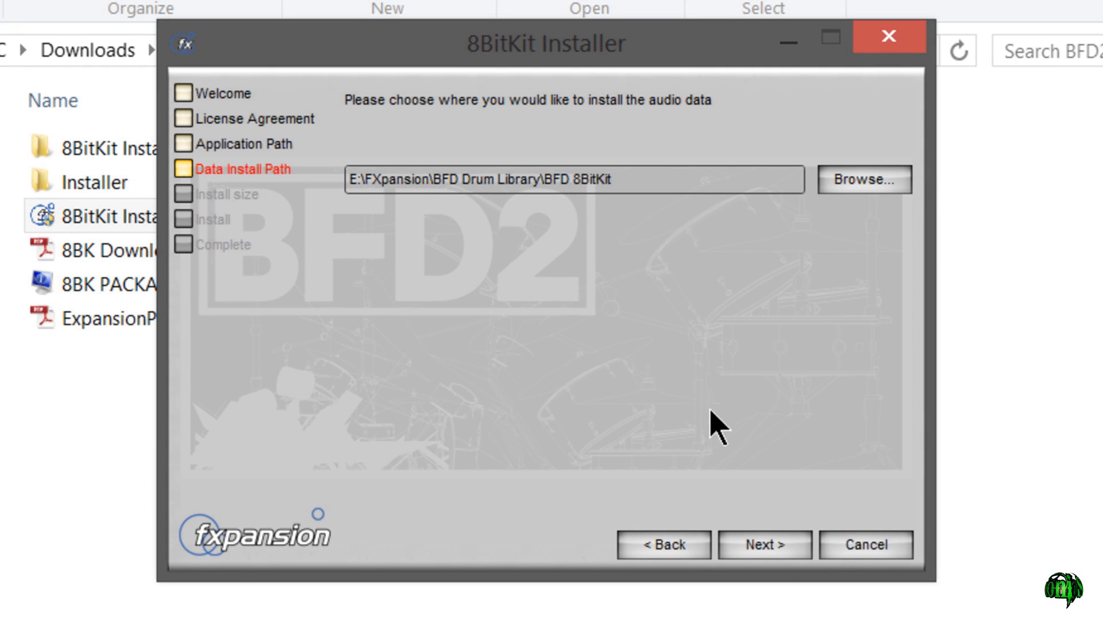
click(781, 555)
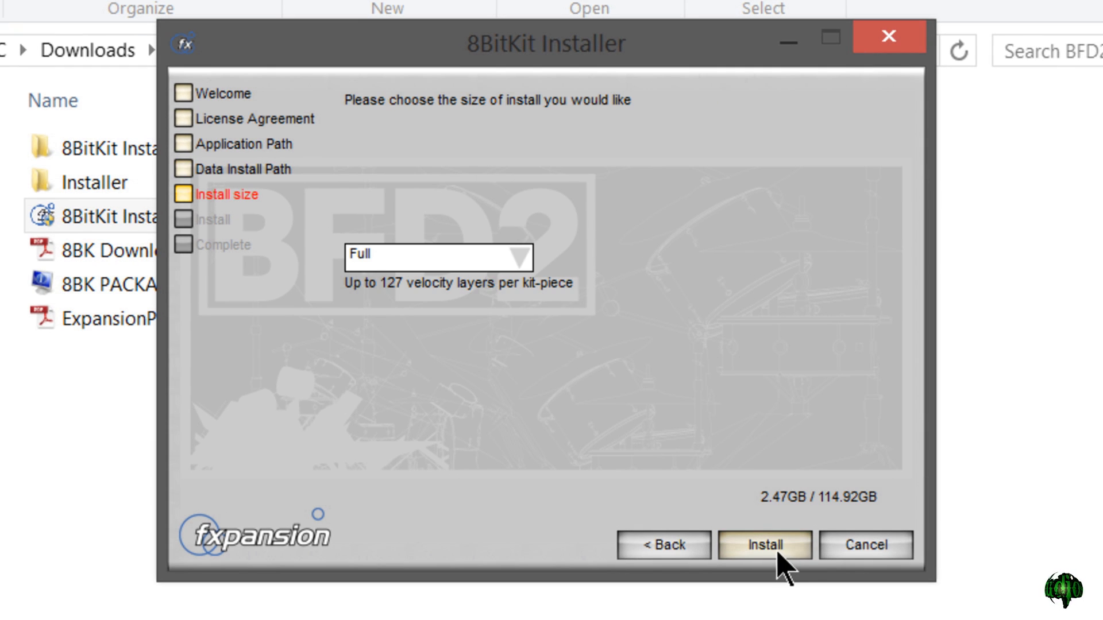
click(778, 550)
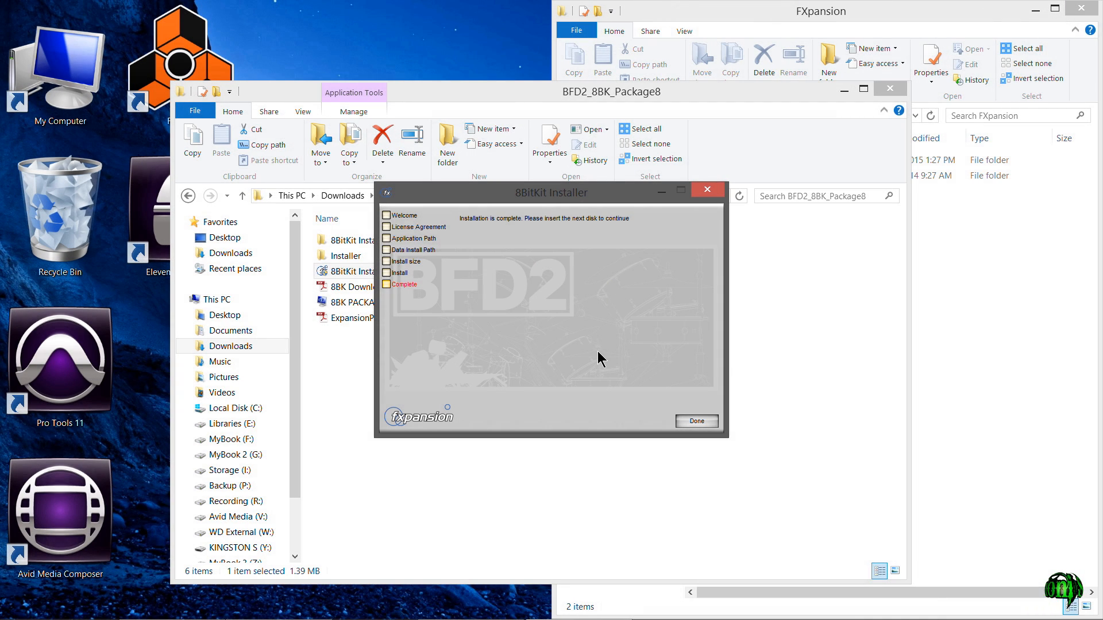
- Close the finished Package8 installer, return to Downloads and report that the program installed correctly in the Program Compatibility Assistant
click(697, 422)
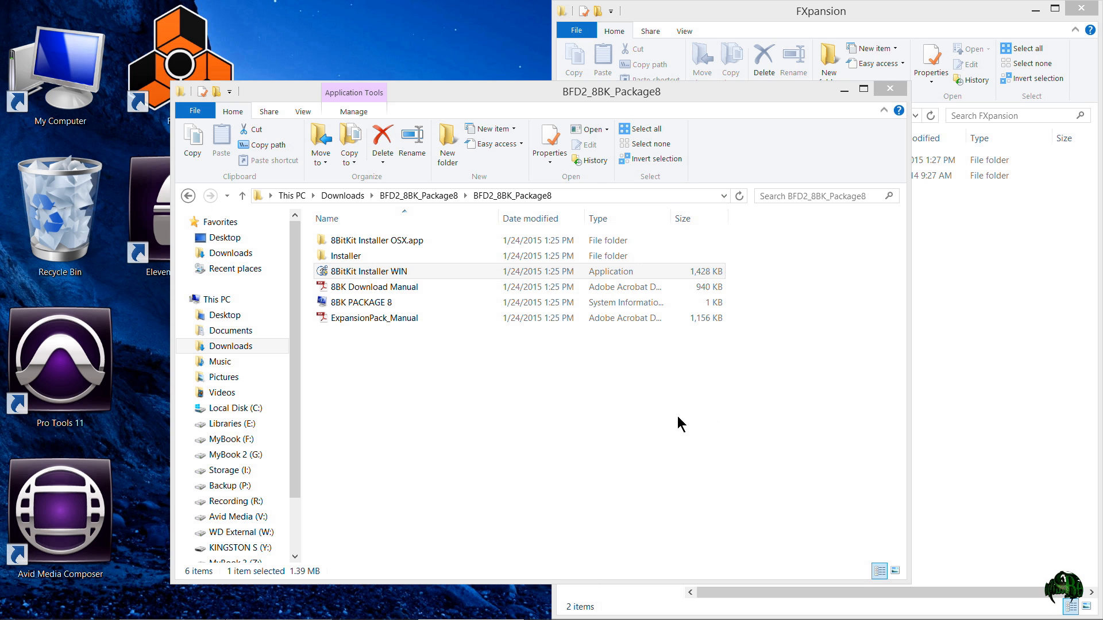
click(342, 195)
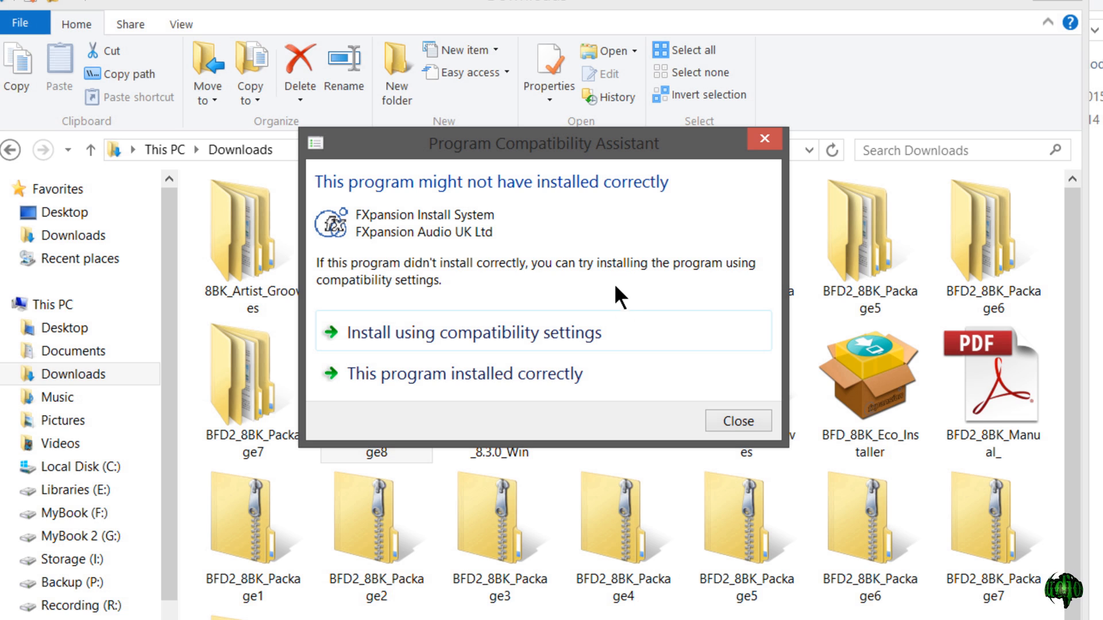
click(564, 377)
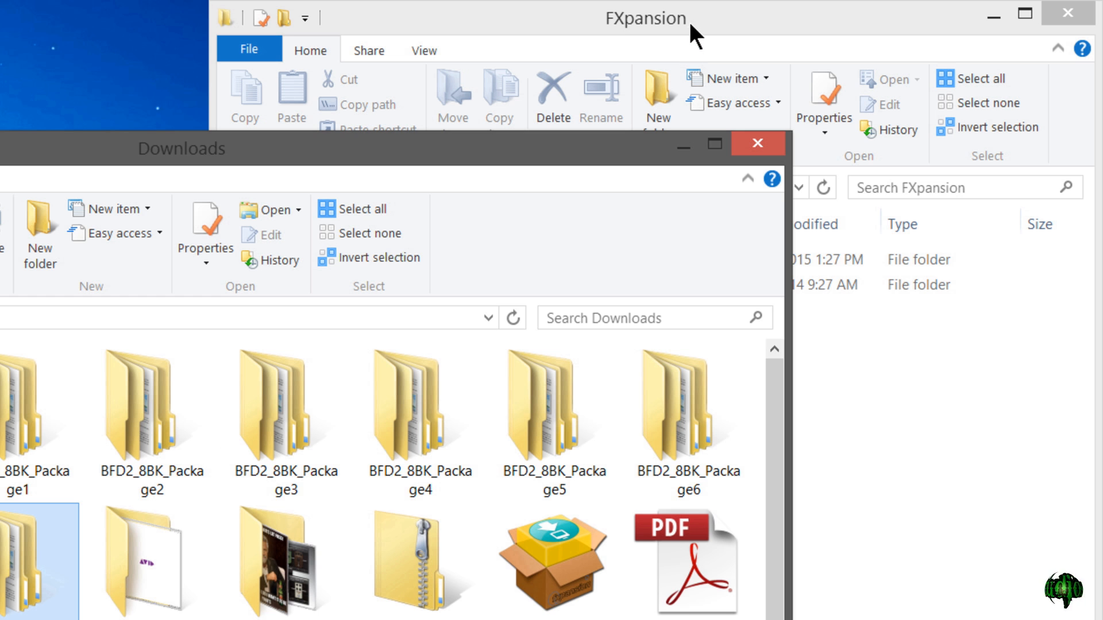
- Check the size and contents of the BFD 8BitKit folder in the BFD Drum Library through its properties
click(613, 24)
double_click(555, 259)
right_click(534, 260)
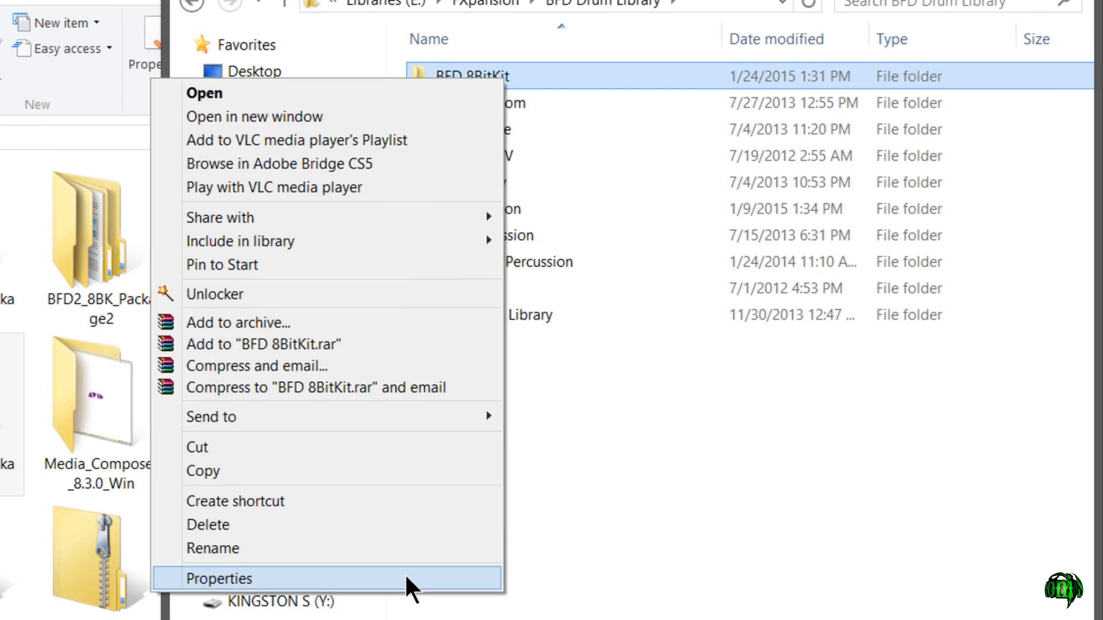
click(406, 579)
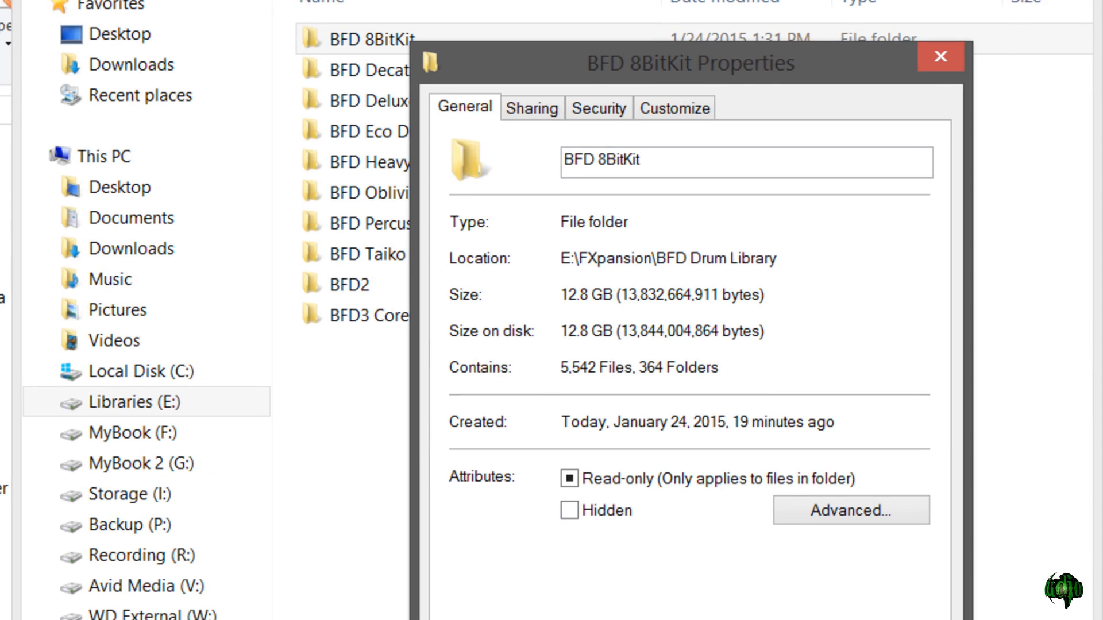
key(Escape)
- Open the Audio folder inside BFD 8BitKit and select all of its kit folders for review
double_click(367, 39)
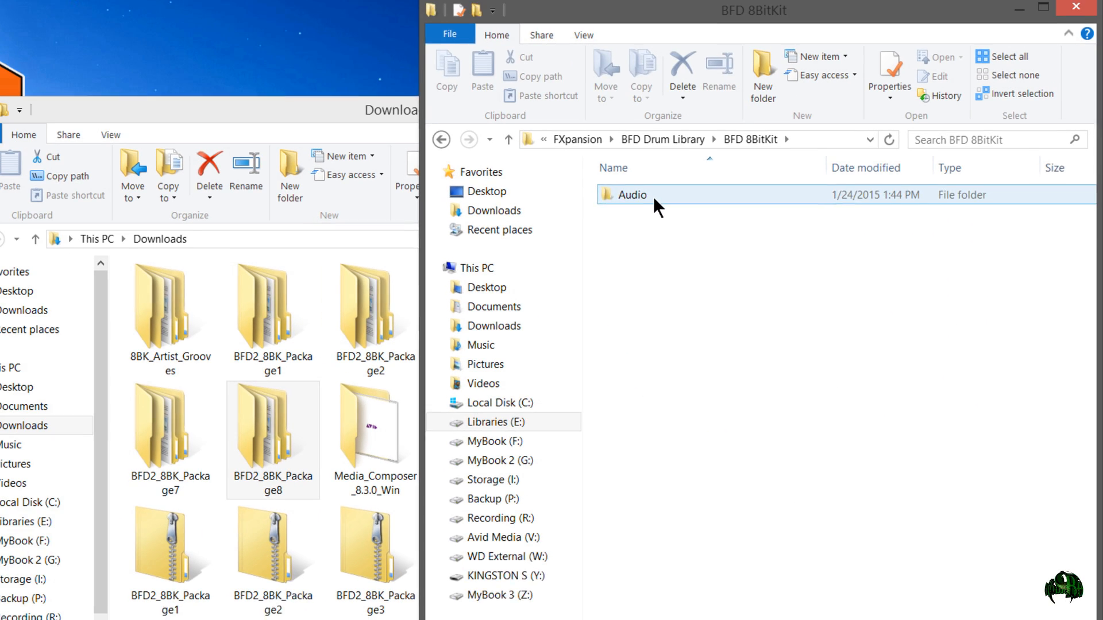
double_click(658, 206)
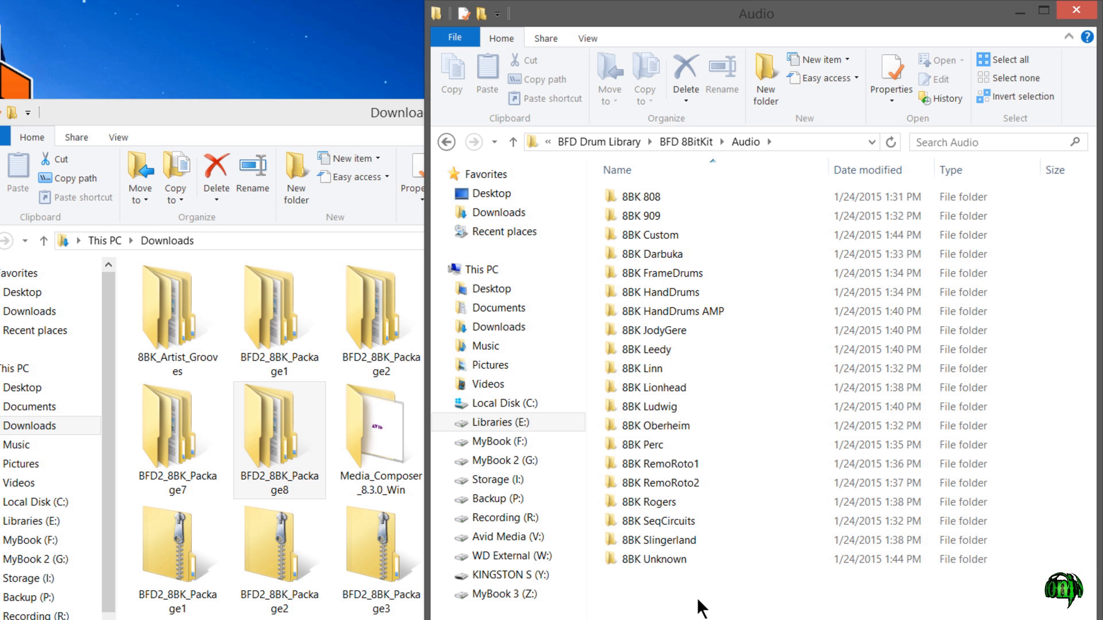
drag(698, 604, 793, 207)
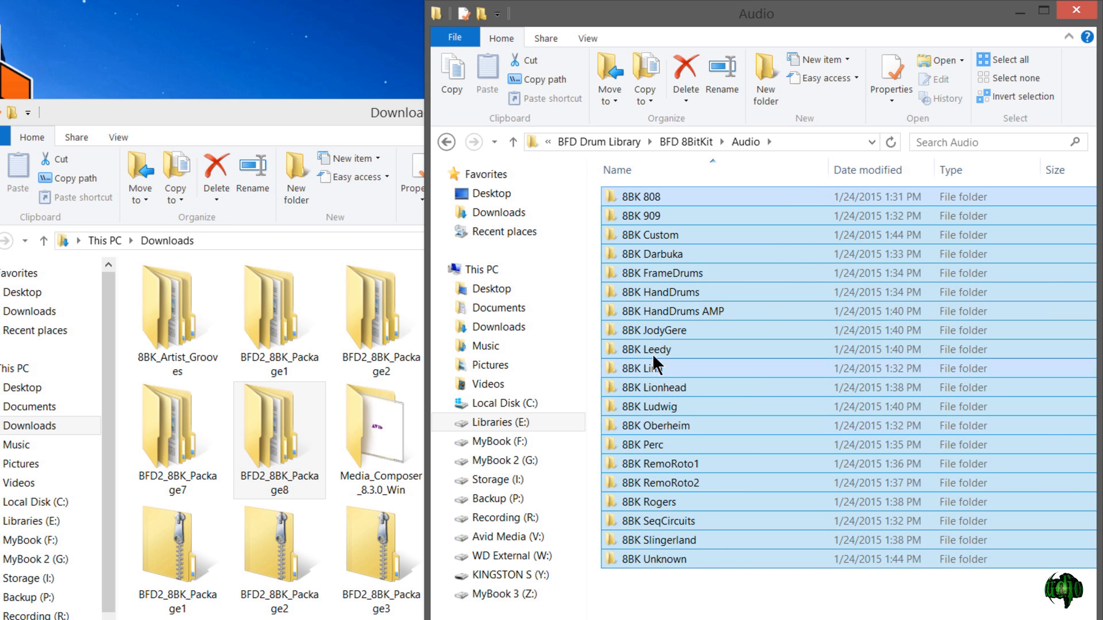
- Look inside the 8BK HandDrums AMP kit folder and go back up to the BFD 8BitKit folder
double_click(647, 311)
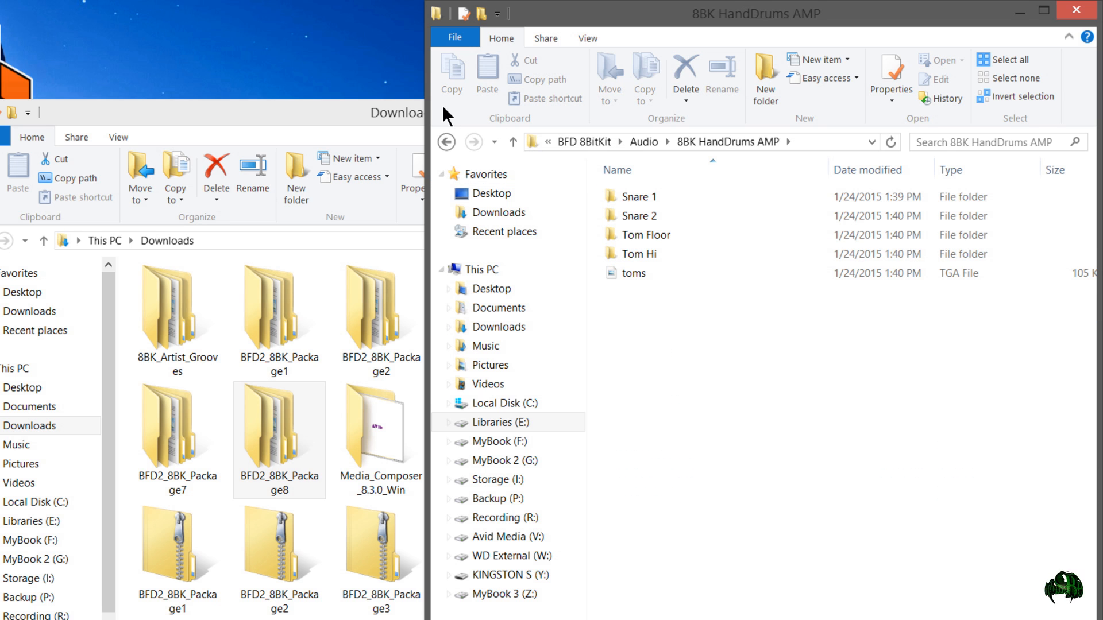
click(447, 142)
click(448, 142)
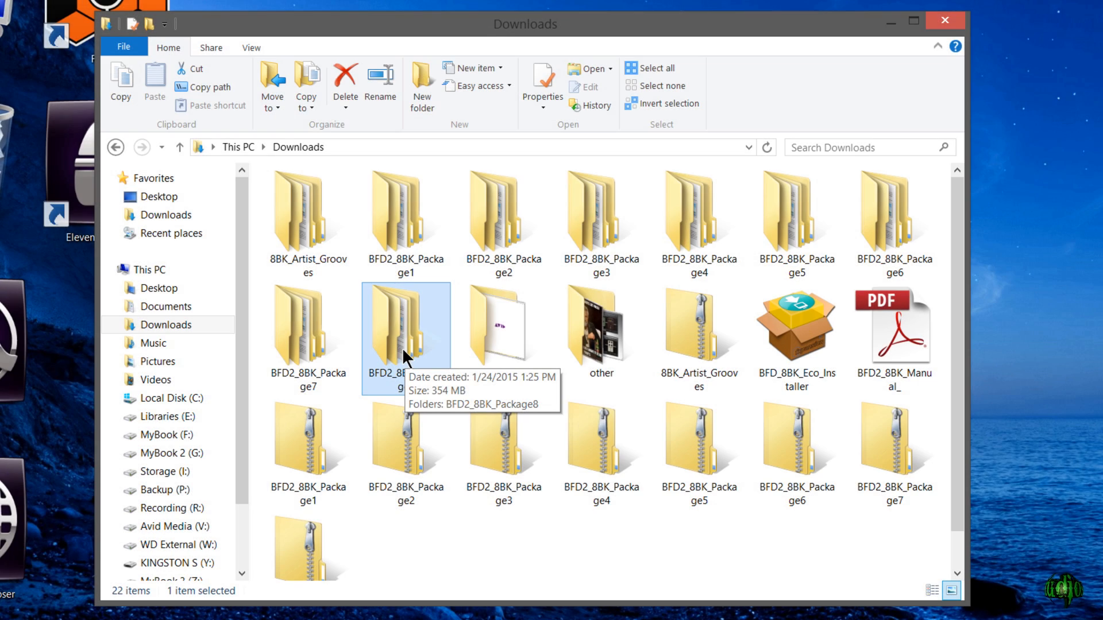
- Open the extracted 8BK_Artist_Grooves folder in Downloads and go through its nested contents
double_click(292, 209)
double_click(313, 201)
double_click(377, 200)
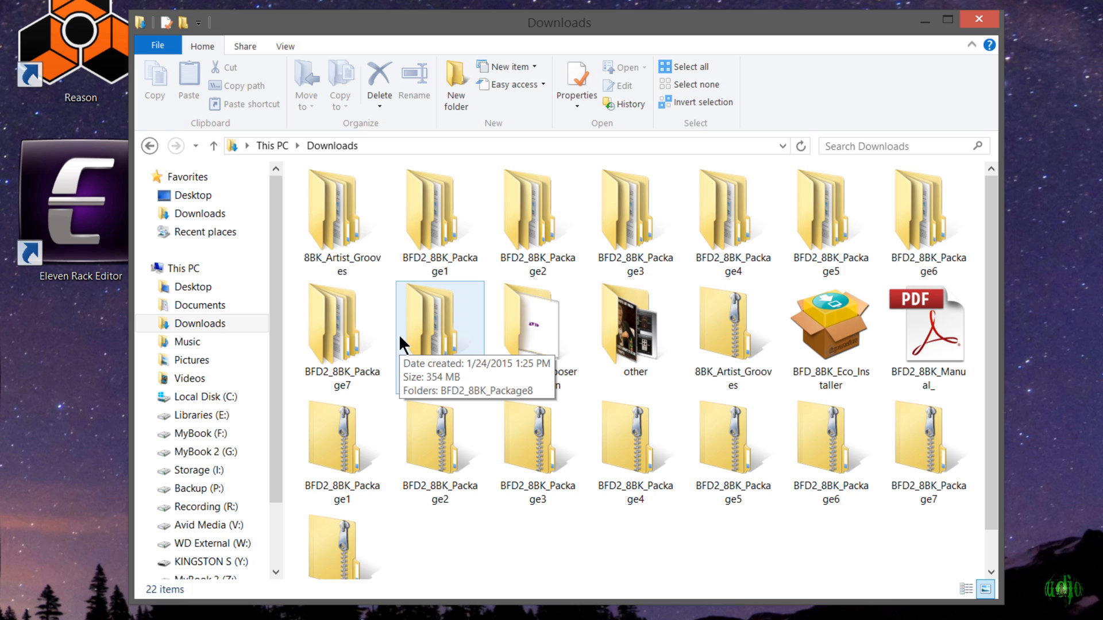
- Delete the extracted BFD2_8BK_Package1 to Package8 folders from Downloads and select the zipped packages 1 to 8
click(719, 364)
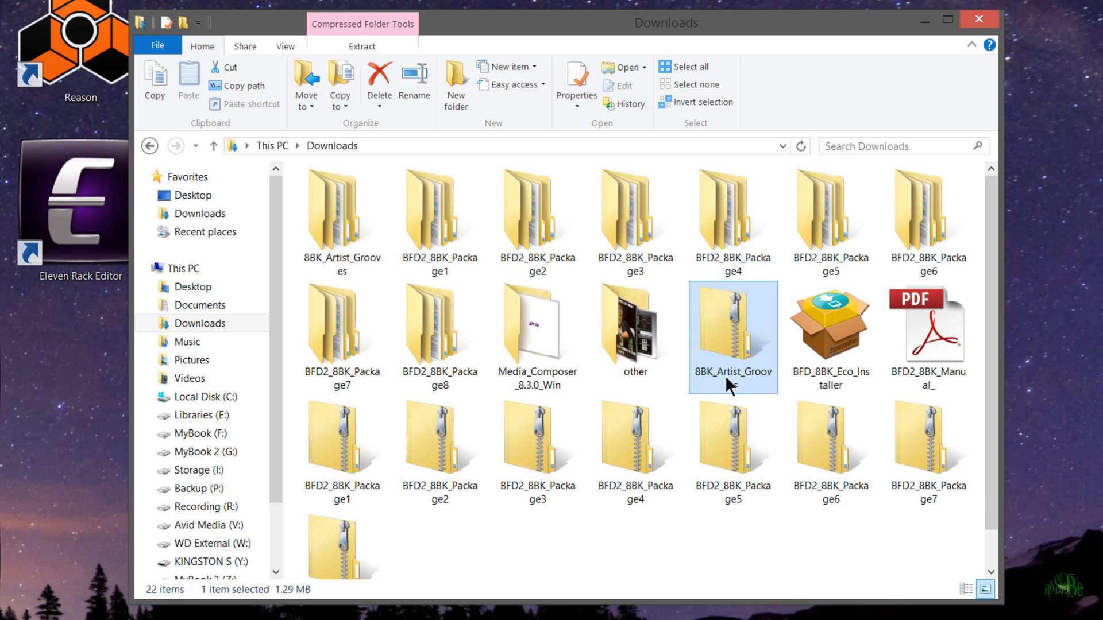
drag(294, 454, 910, 578)
drag(291, 216, 916, 213)
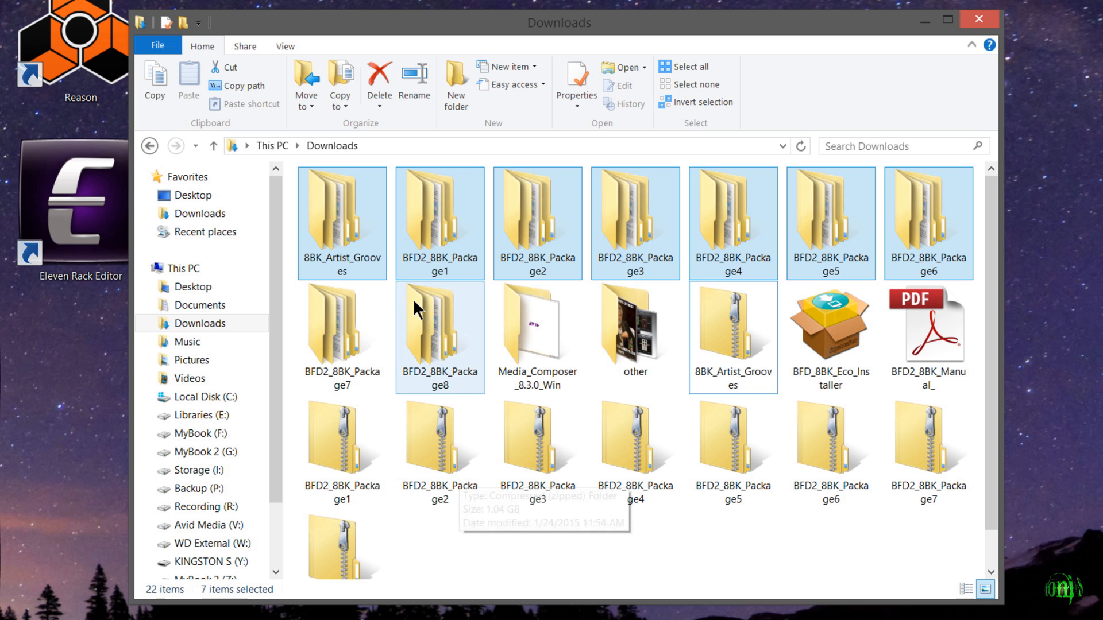
click(437, 236)
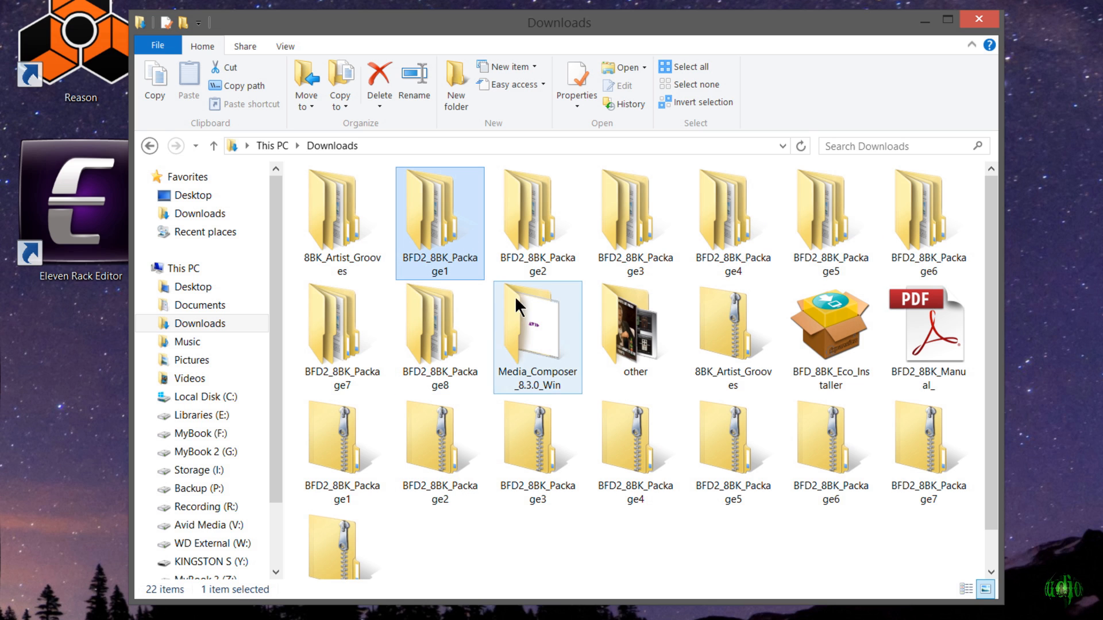
shift+click(447, 325)
key(Delete)
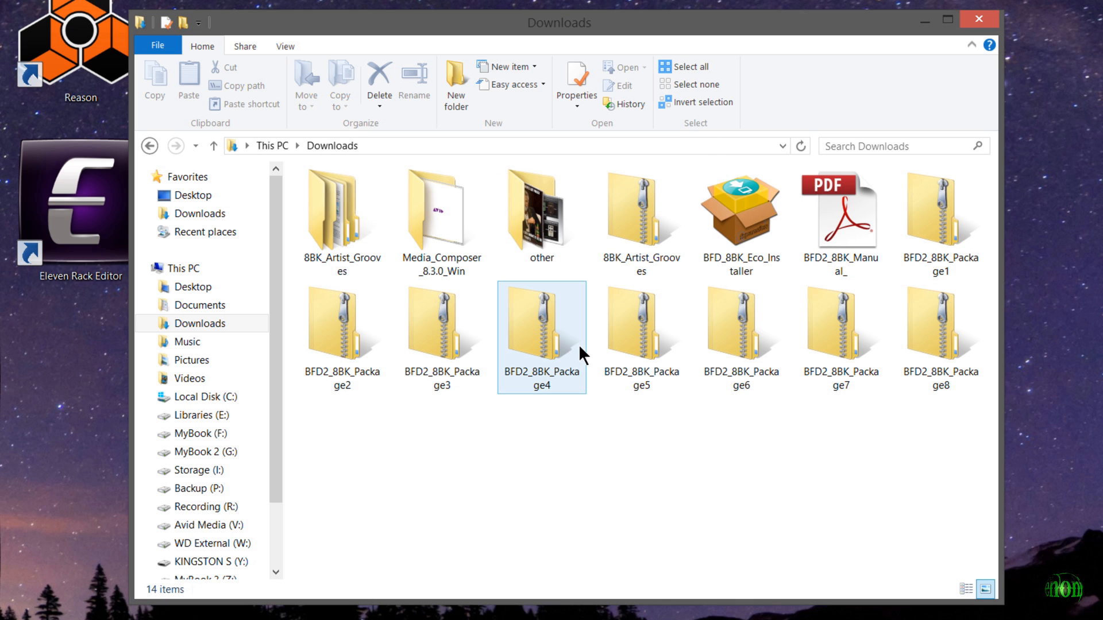
click(927, 251)
shift+click(933, 333)
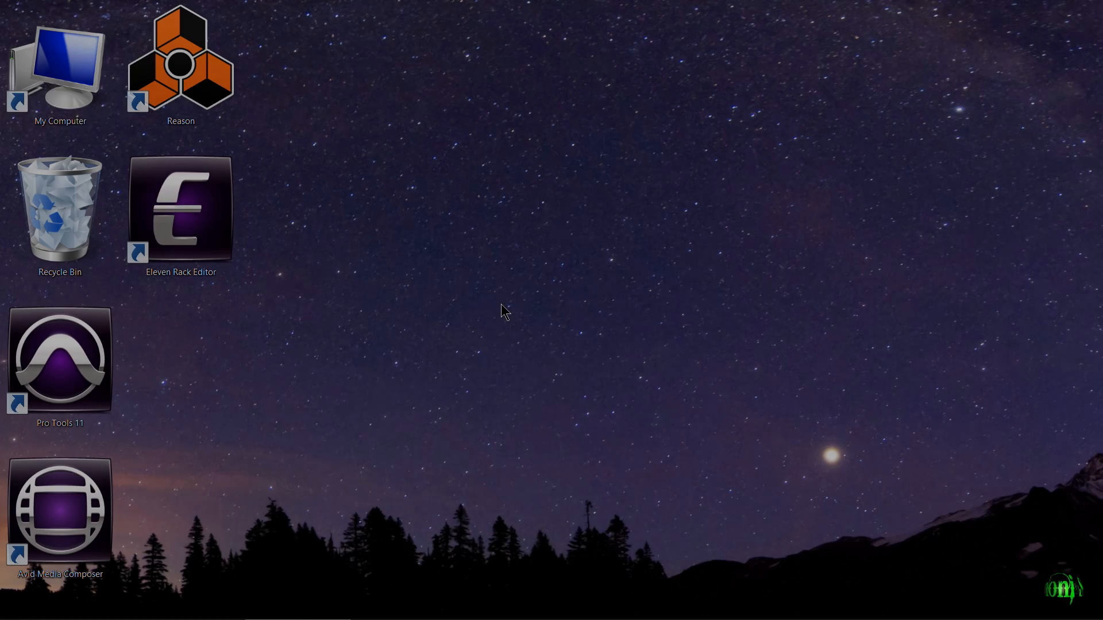
- Switch to BFD3 by launching it from the Start screen and open its Content Locations page
key(super)
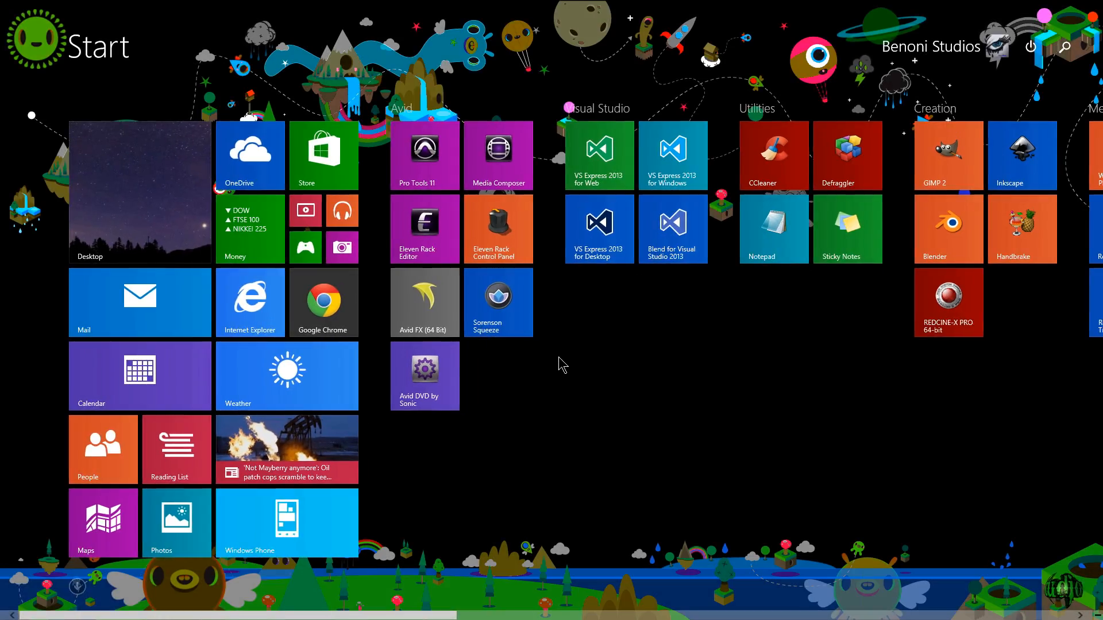
scroll(559, 363, down, 5)
scroll(668, 281, down, 2)
click(789, 153)
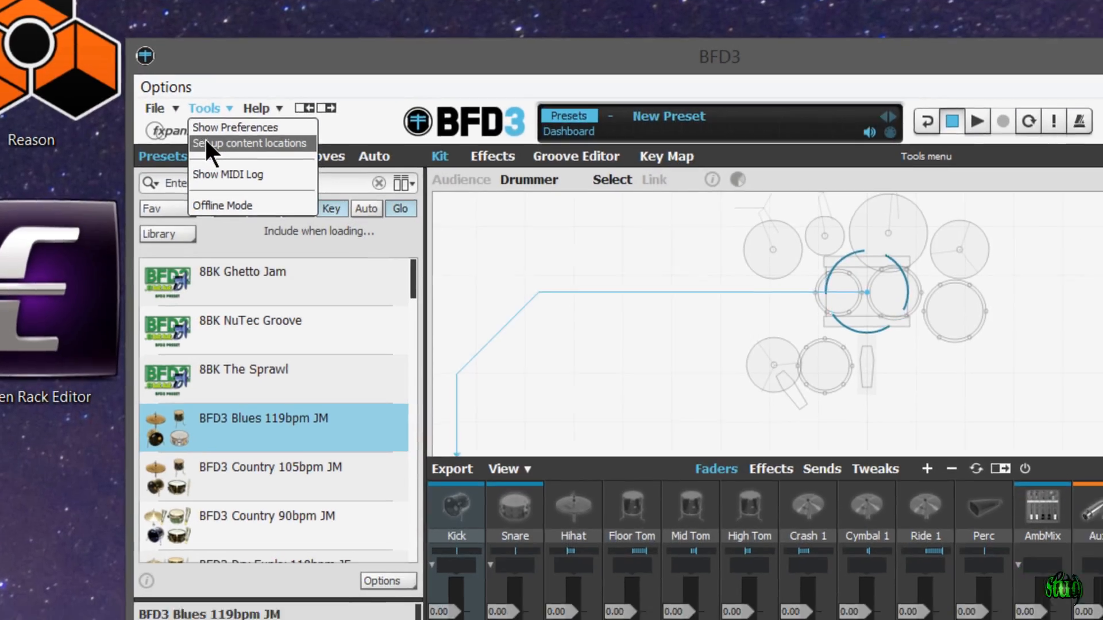
click(206, 142)
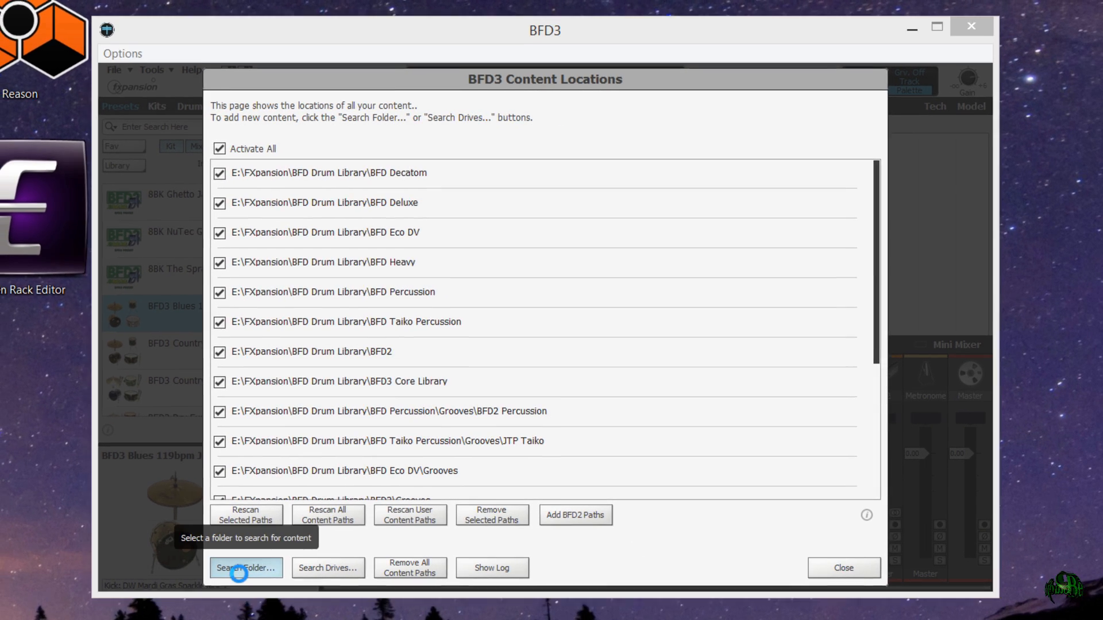
- Search for new content in the BFD Drum Library folder under FXpansion on the Libraries (E:) drive
click(233, 574)
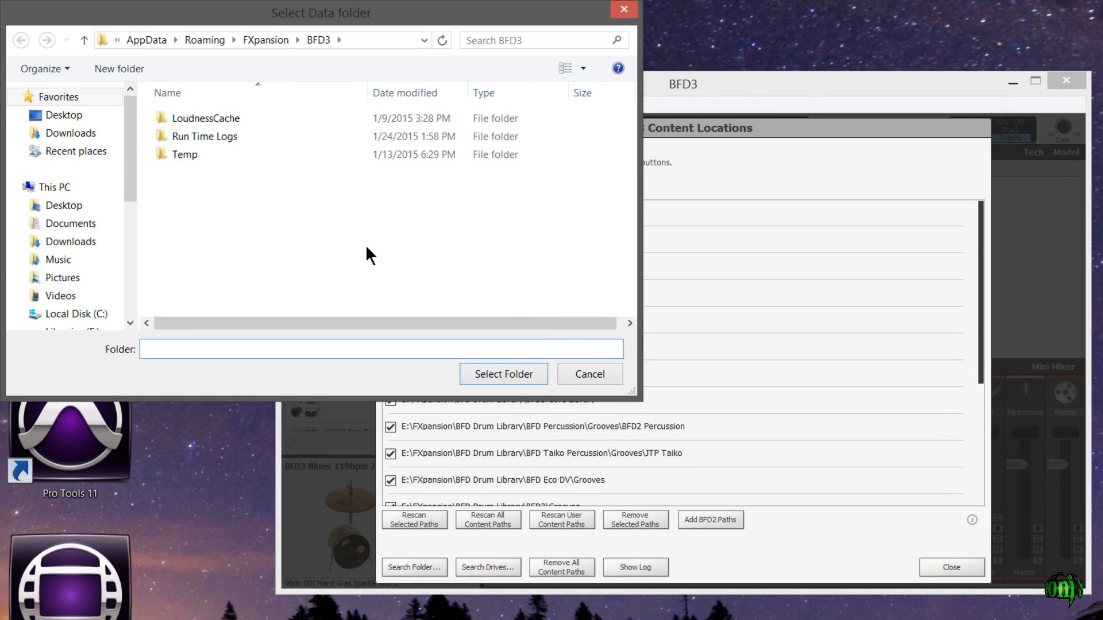
scroll(20, 146, down, 3)
click(22, 145)
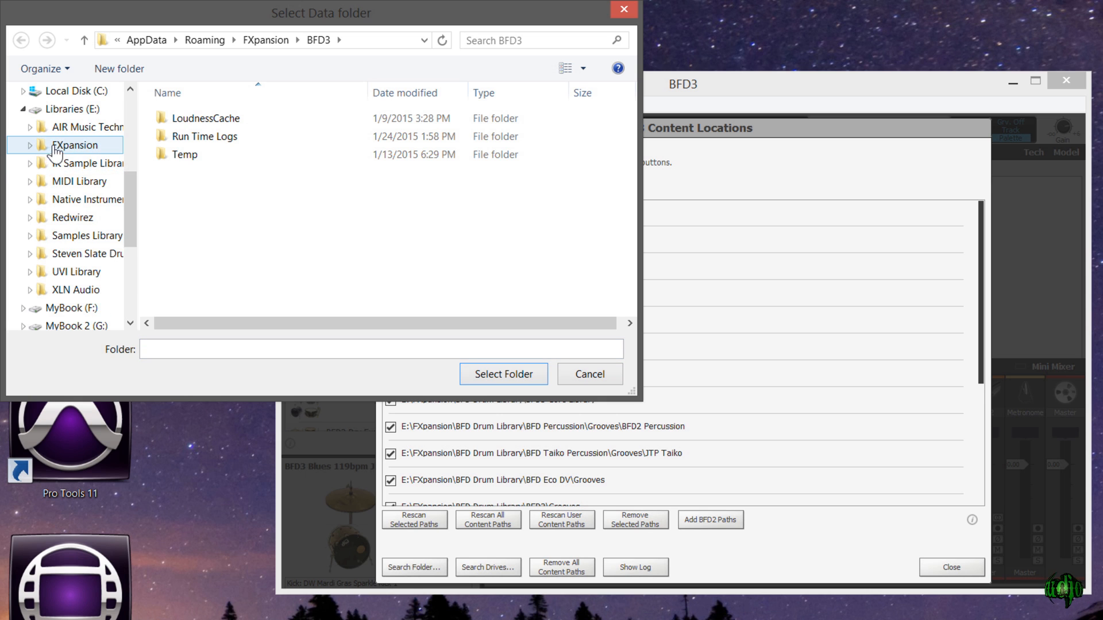
click(30, 145)
click(37, 164)
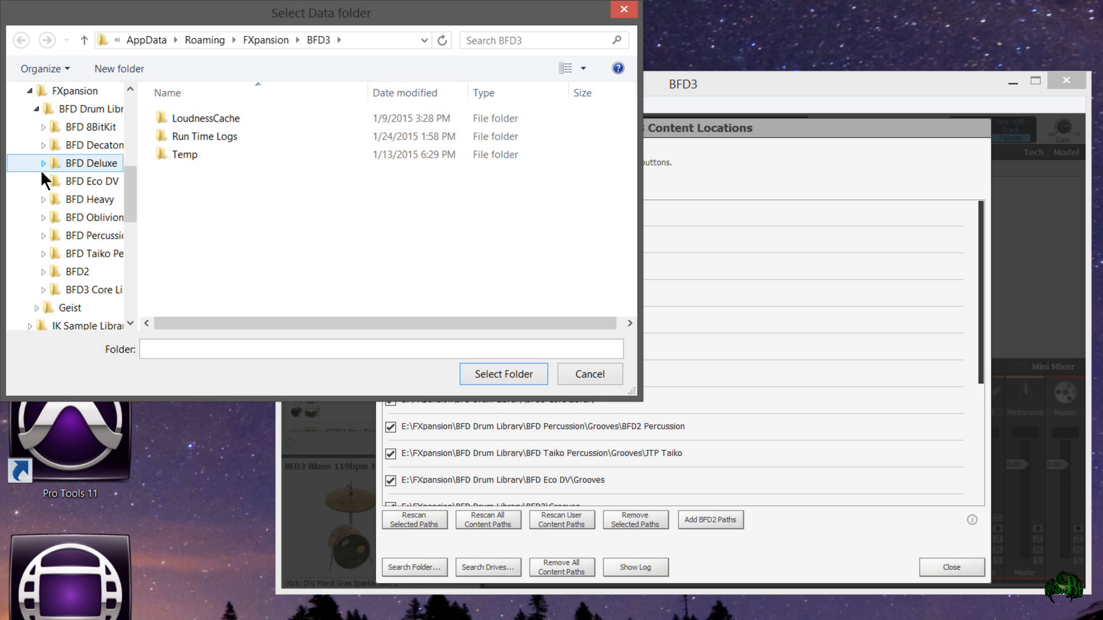
click(86, 126)
click(87, 108)
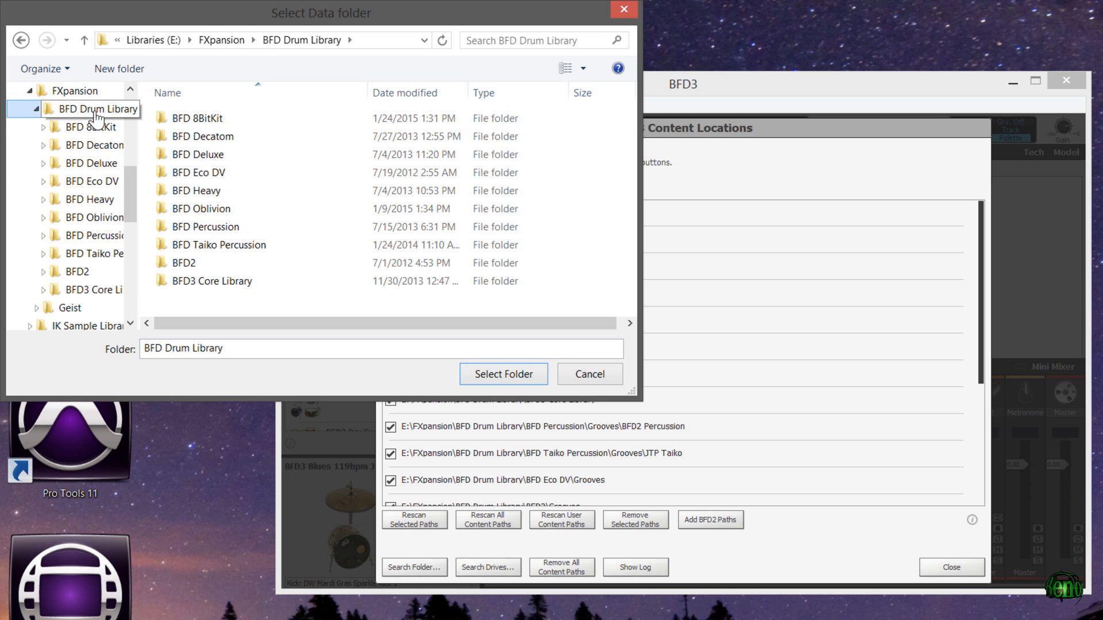
click(514, 374)
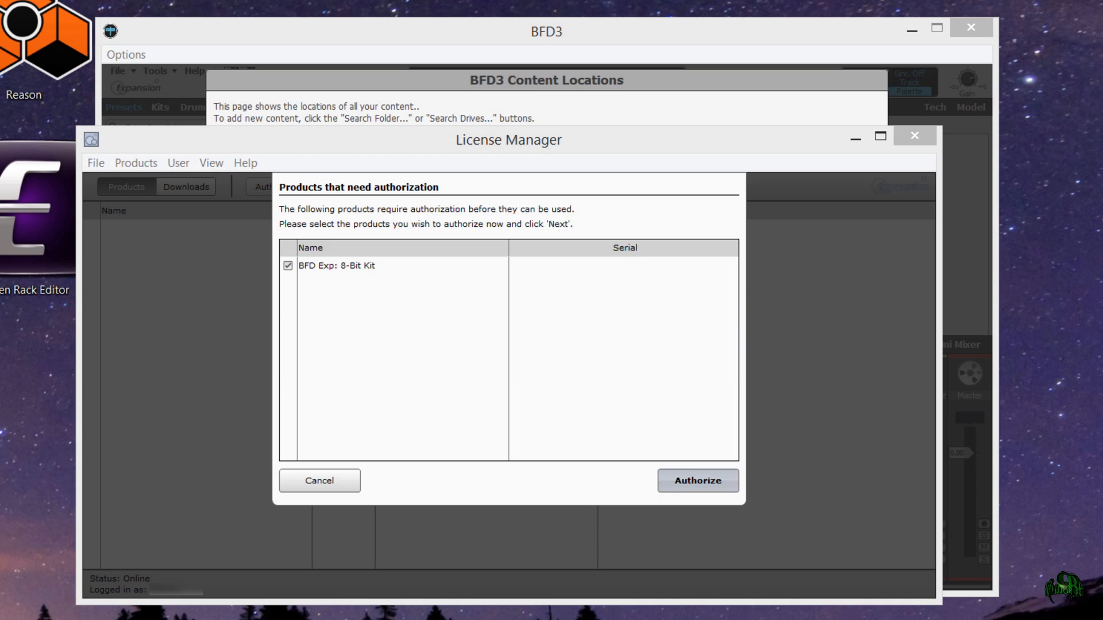
- Authorize BFD Exp: 8-Bit Kit in the License Manager, close the manager and dismiss the remaining alert
click(696, 481)
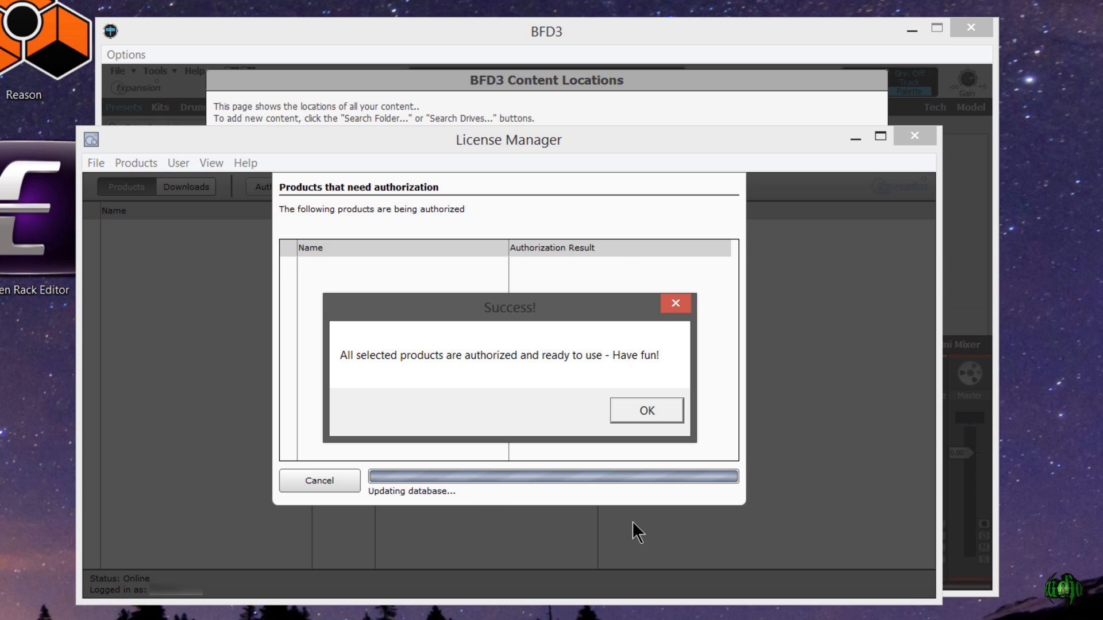
click(653, 411)
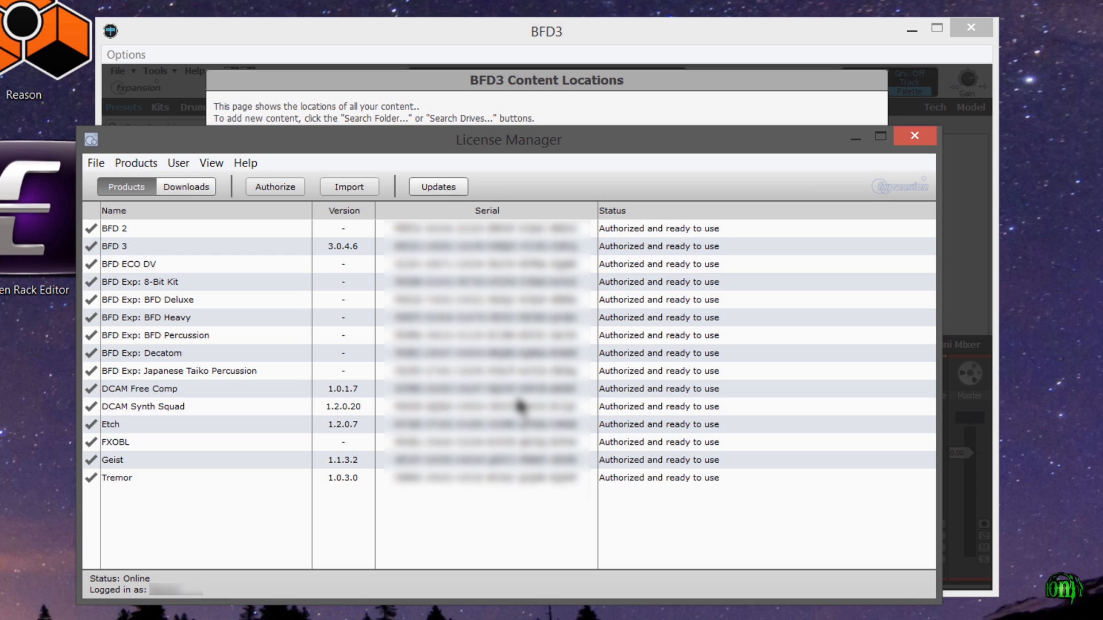
click(914, 135)
click(706, 432)
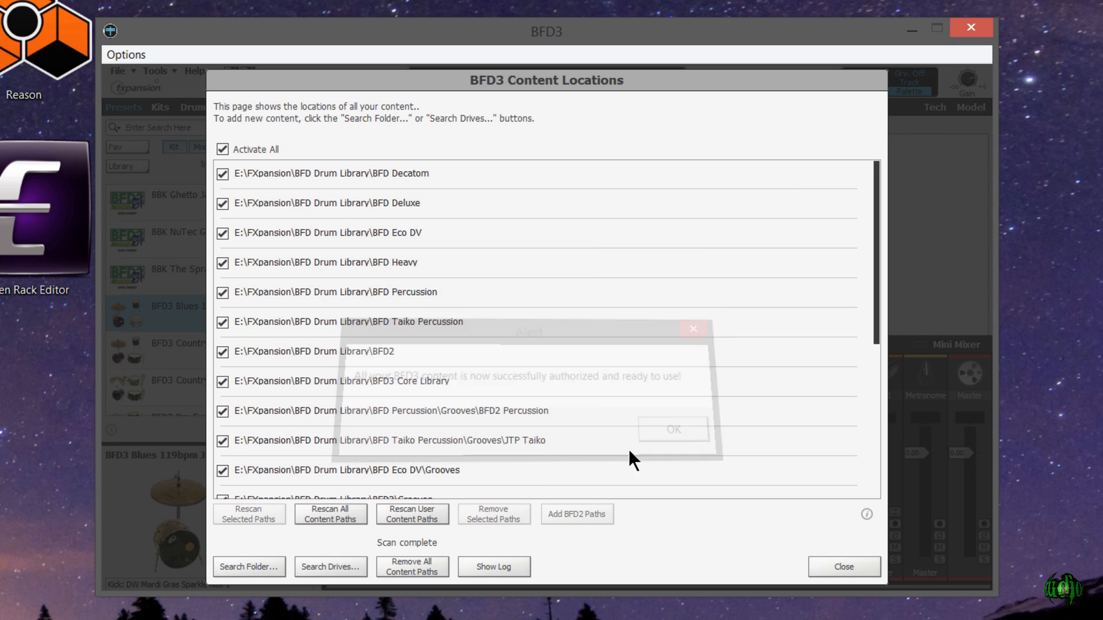
- Close Content Locations and filter the Drums browser to the 8-Bit Kit library without the Kick filter
click(836, 562)
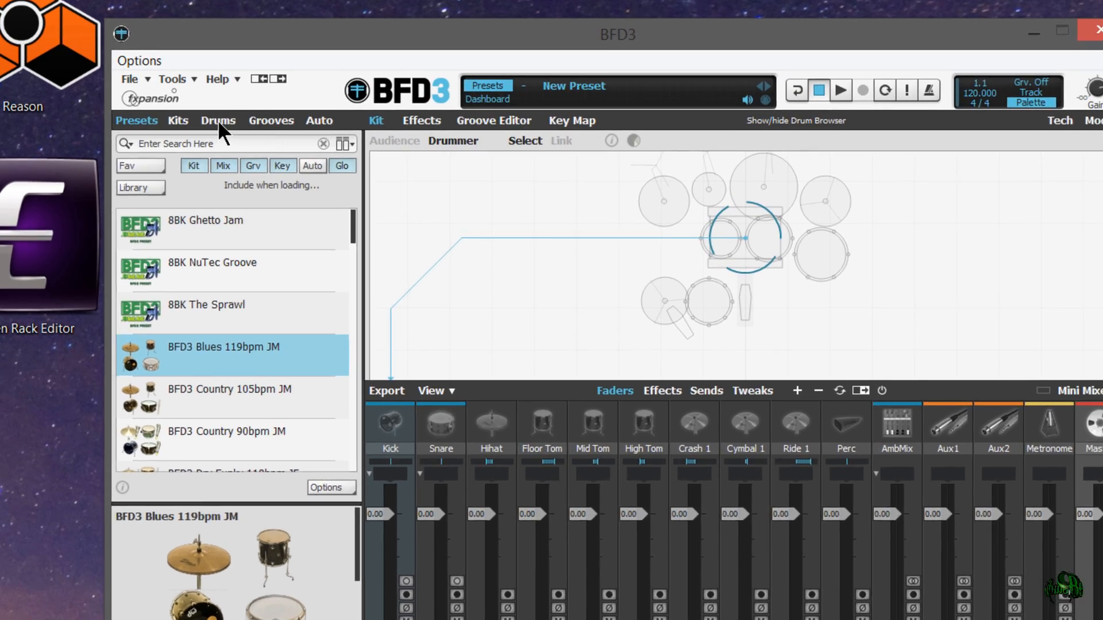
click(196, 108)
click(140, 166)
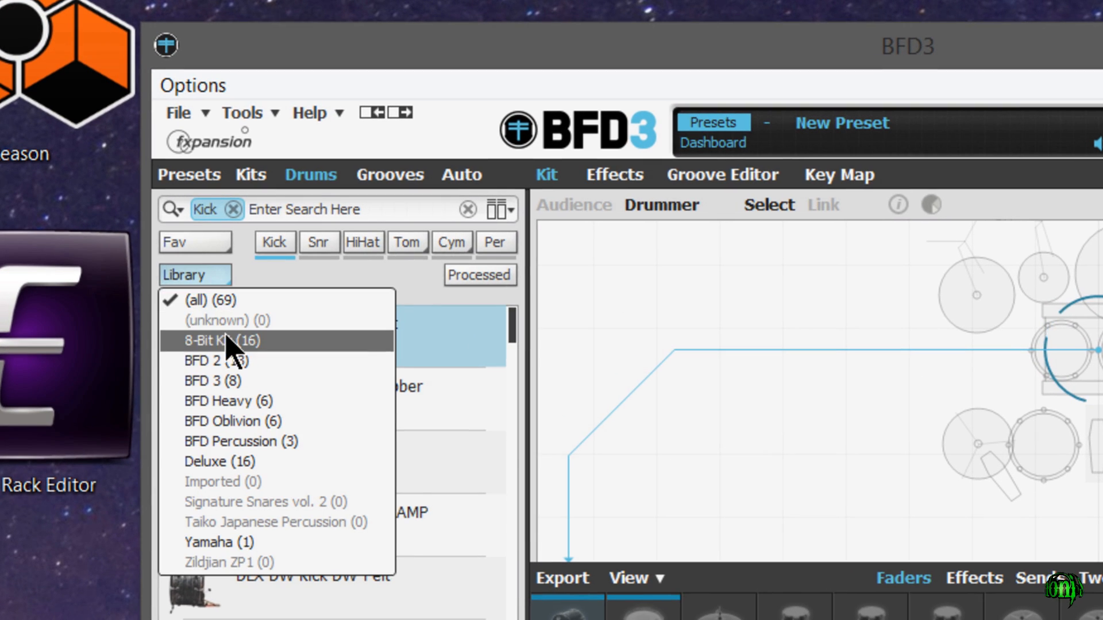
click(226, 341)
click(317, 208)
- Find 8BK Leedy Snare 2 in the 8-Bit Kit drum list and audition its Hit articulation twice
drag(493, 311, 493, 477)
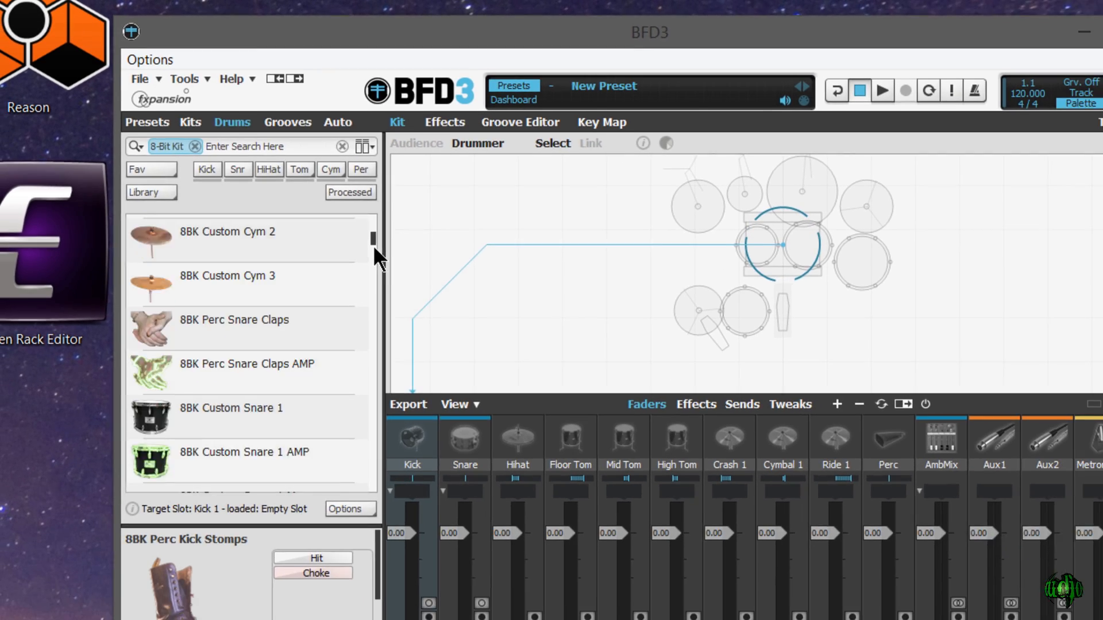
drag(330, 301, 328, 223)
click(299, 287)
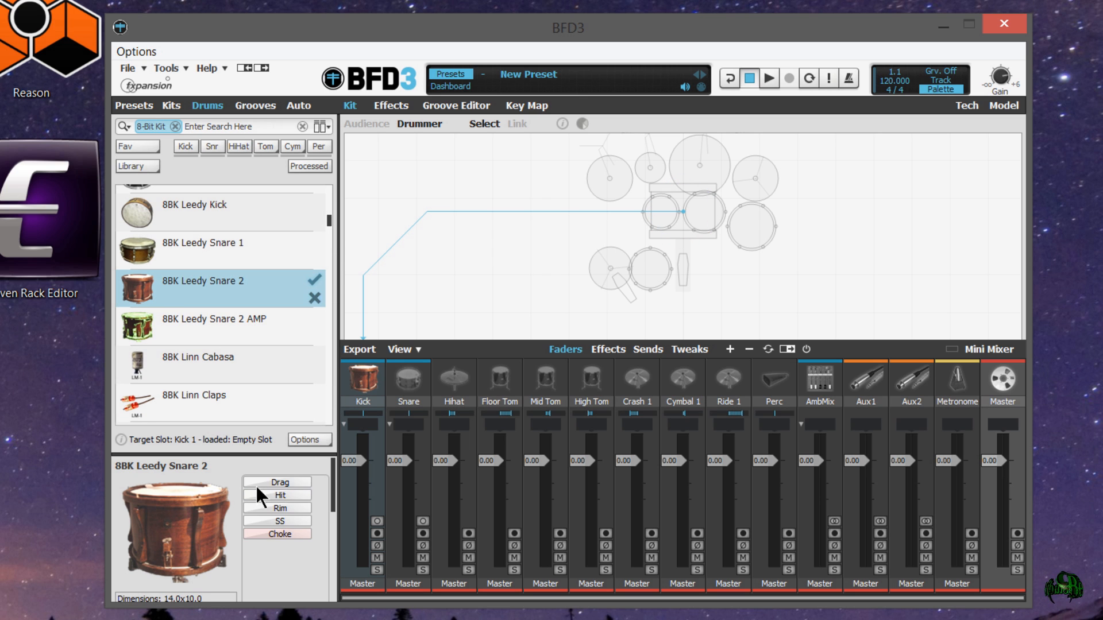
click(303, 496)
click(303, 494)
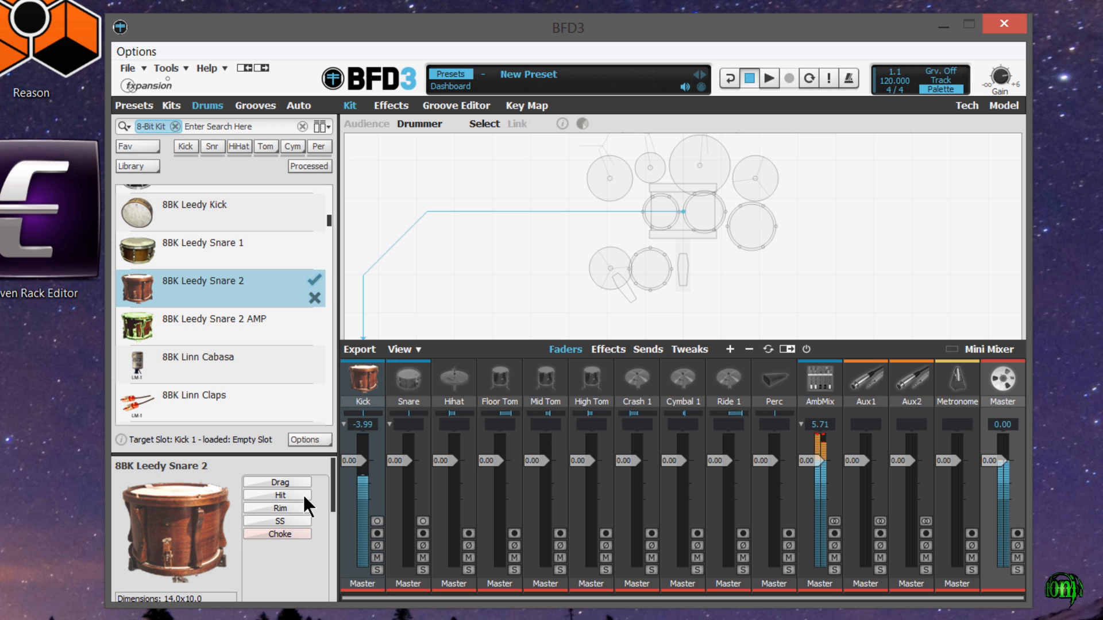
- Audition the Hit articulation of 8BK Linn Cabasa and of 8BK Leedy Kick
click(257, 367)
click(300, 481)
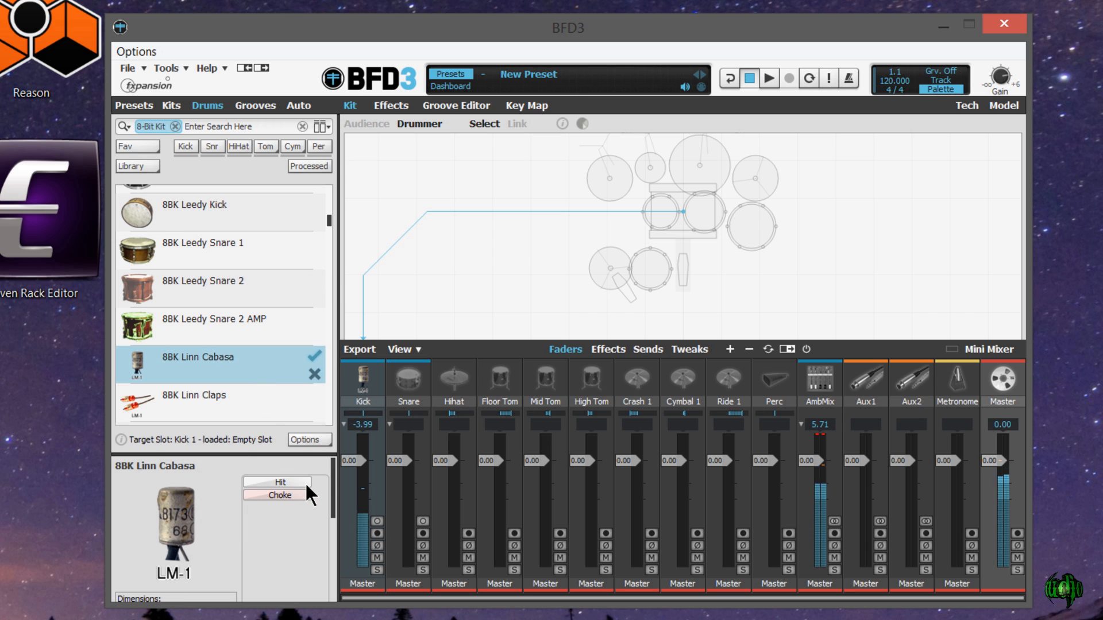
click(246, 205)
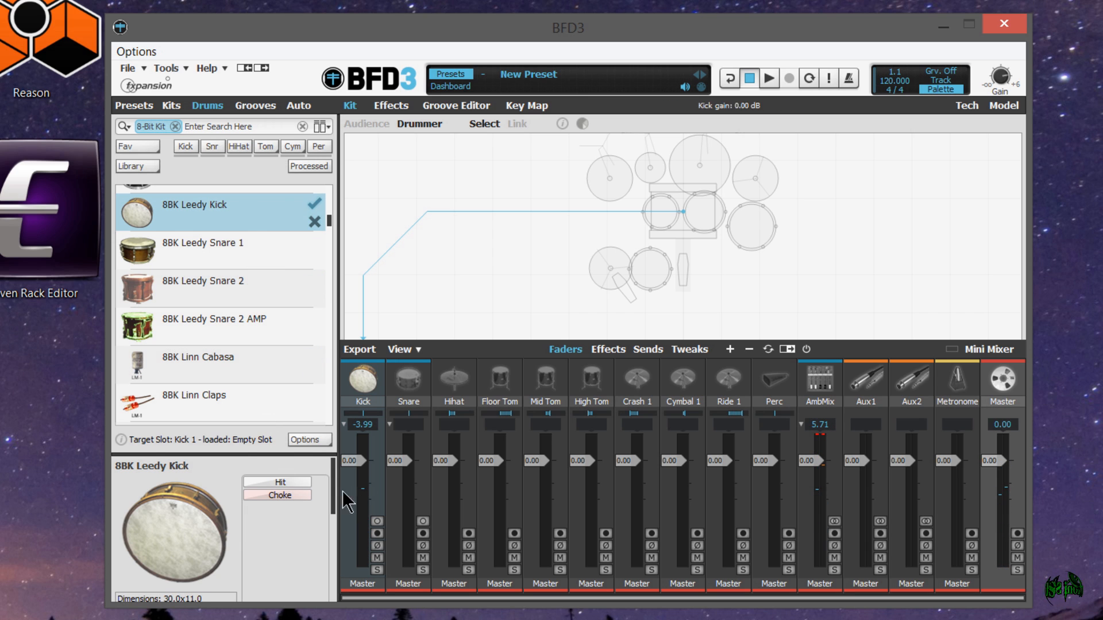
click(308, 479)
click(302, 481)
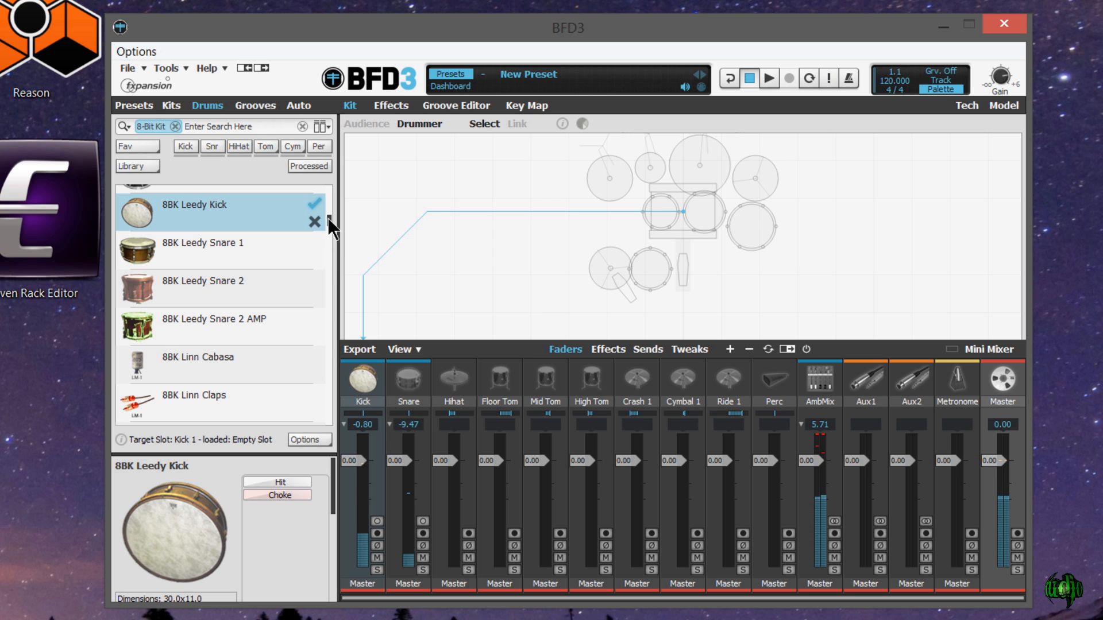
drag(328, 218, 330, 282)
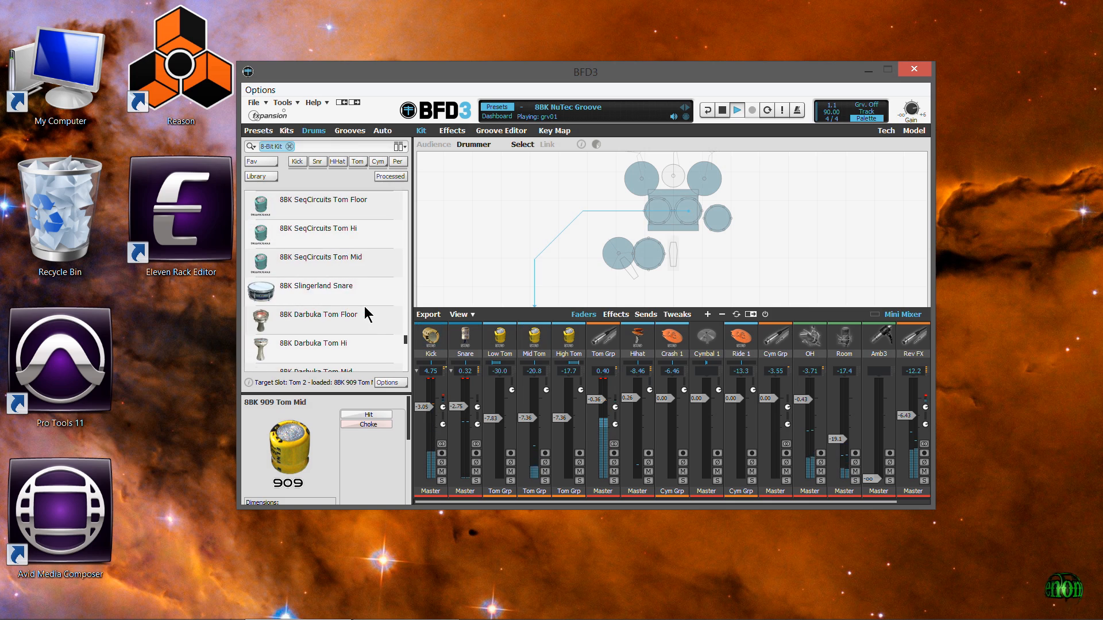
scroll(366, 315, up, 6)
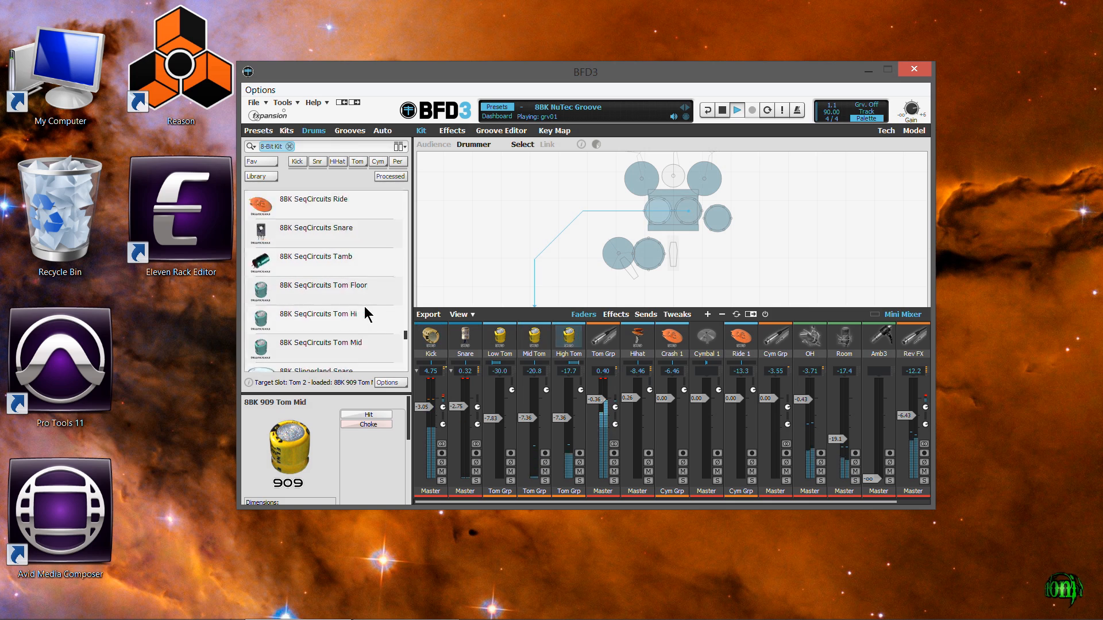
scroll(366, 315, up, 10)
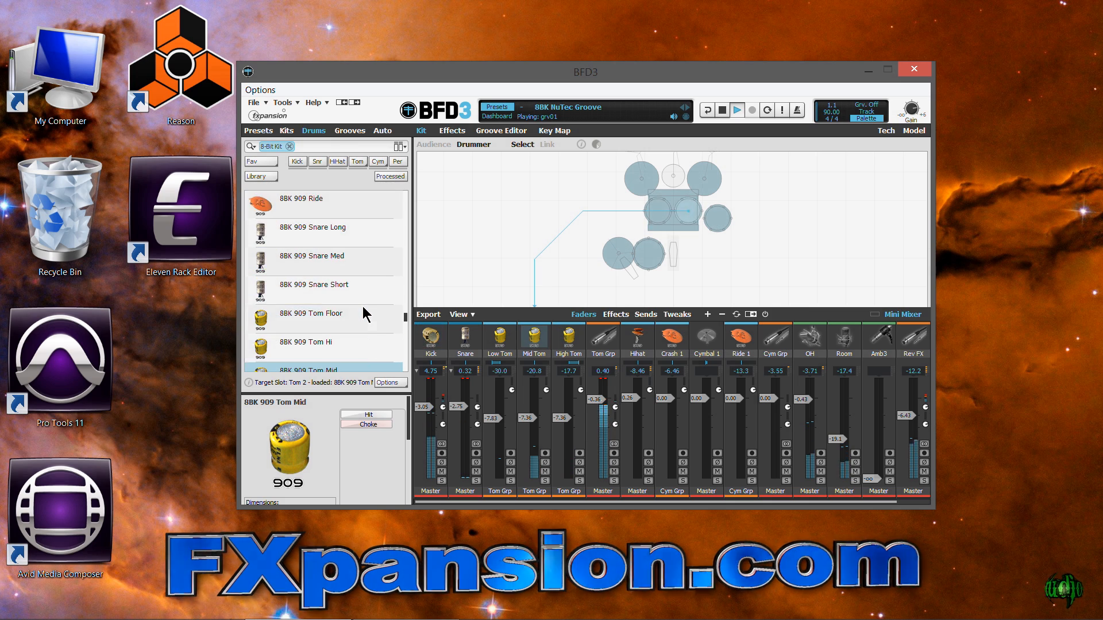